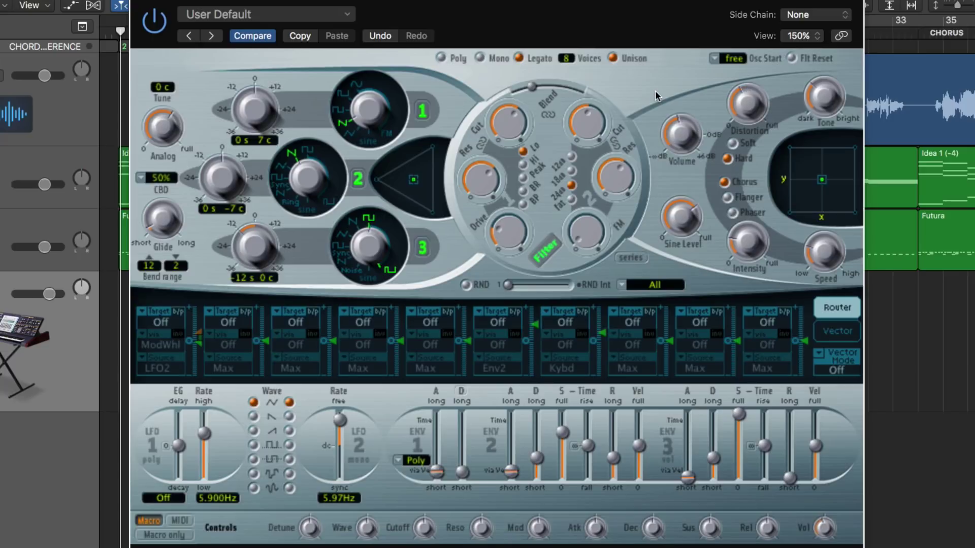
# Set the synth to Poly mode with 12 voices, and switch off the filter and turn Sine Level down to zero
pyautogui.moveTo(756, 102)
pyautogui.click(440, 59)
pyautogui.moveTo(568, 56); pyautogui.dragTo(562, 11)
pyautogui.click(549, 250)
pyautogui.moveTo(687, 219); pyautogui.dragTo(696, 366)
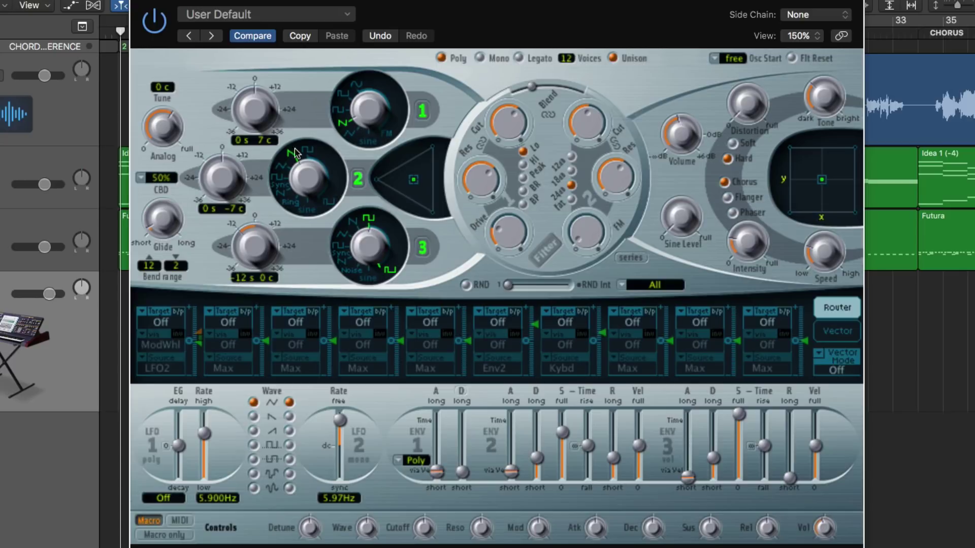
# Reset the tuning of all three oscillators and the Analog amount to zero, and switch off oscillators 3 and 2
pyautogui.keyDown('alt'); pyautogui.click(261, 141); pyautogui.keyUp('alt')
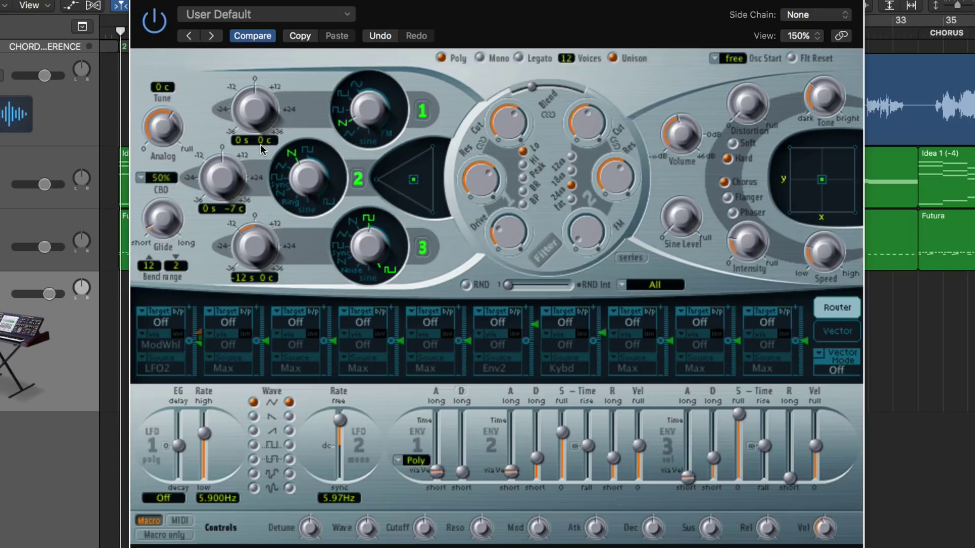
pyautogui.keyDown('alt'); pyautogui.click(233, 210); pyautogui.keyUp('alt')
pyautogui.keyDown('alt'); pyautogui.click(239, 278); pyautogui.keyUp('alt')
pyautogui.keyDown('alt'); pyautogui.click(162, 133); pyautogui.keyUp('alt')
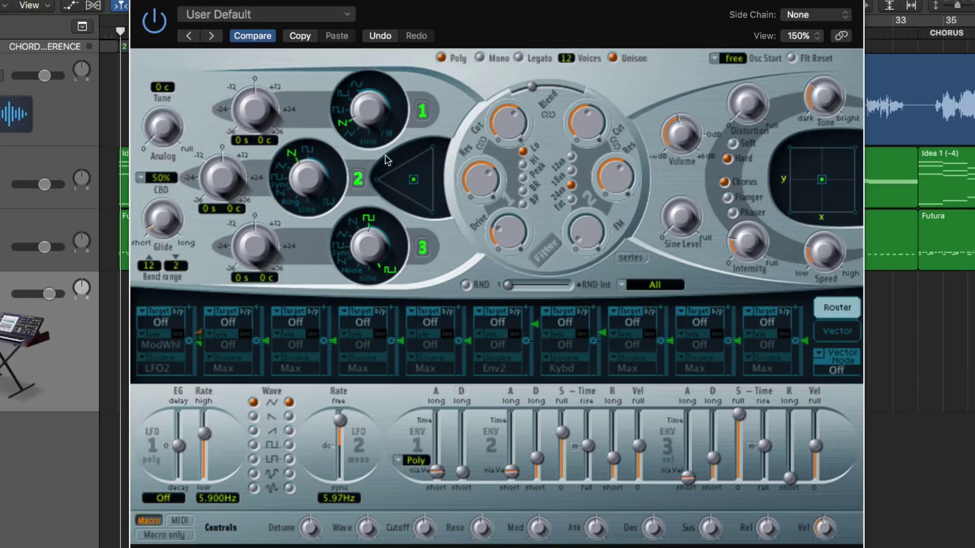
pyautogui.click(422, 247)
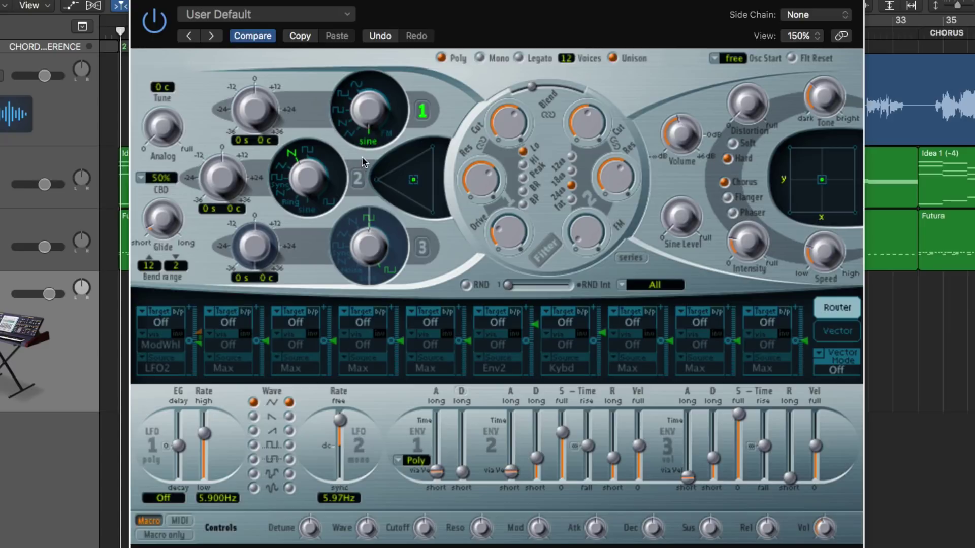
pyautogui.click(358, 178)
# Try the mean3 Digiwave on oscillator 1 and return it to 00-sine
pyautogui.click(369, 141)
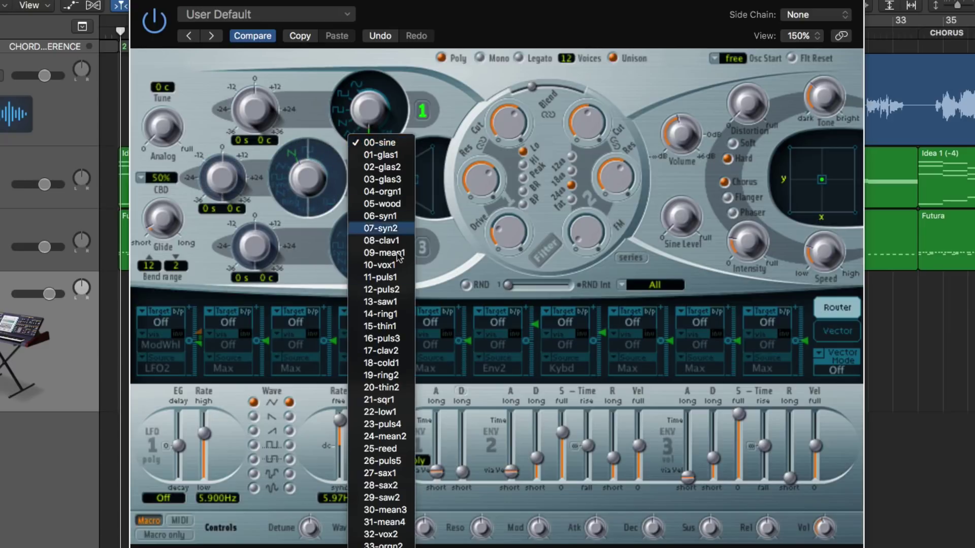
pyautogui.scroll(-10, 399, 257)
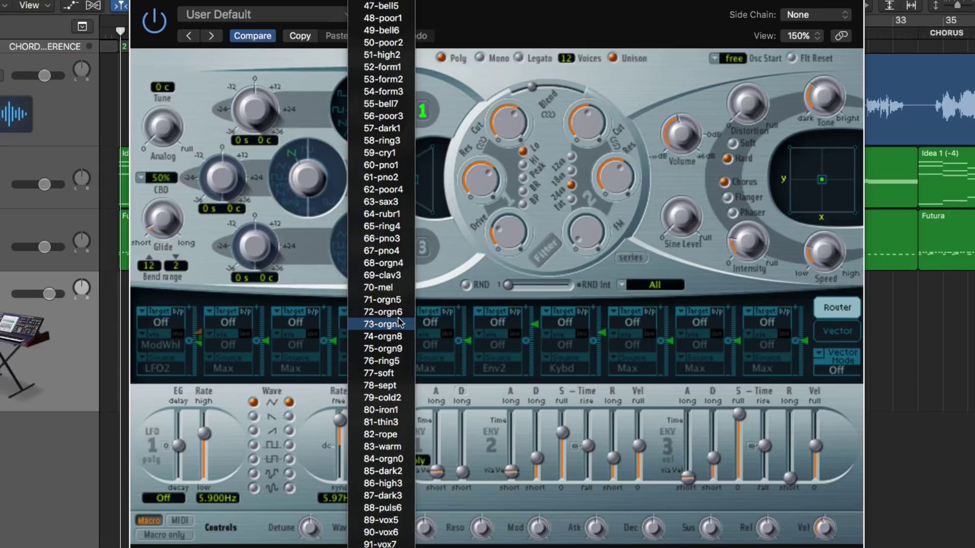
pyautogui.scroll(8, 400, 323)
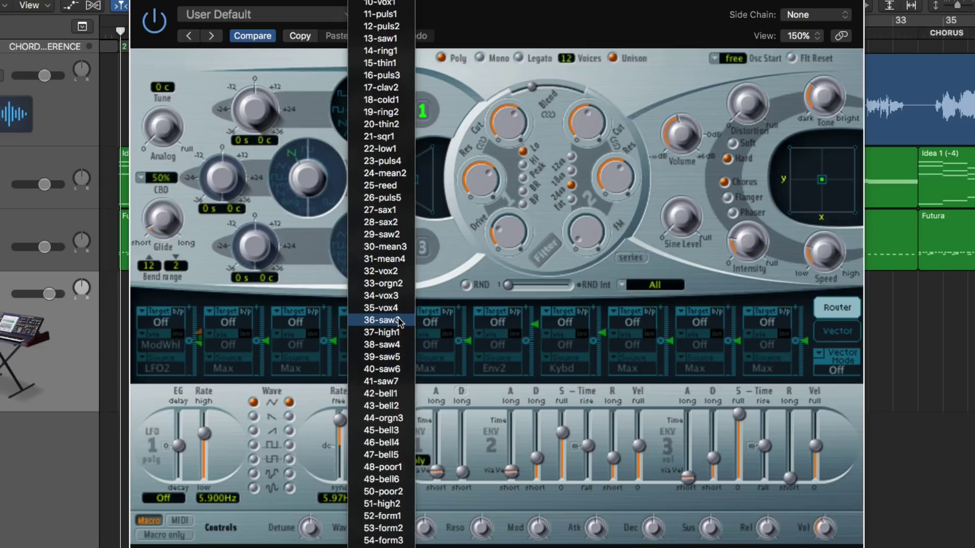
pyautogui.click(401, 246)
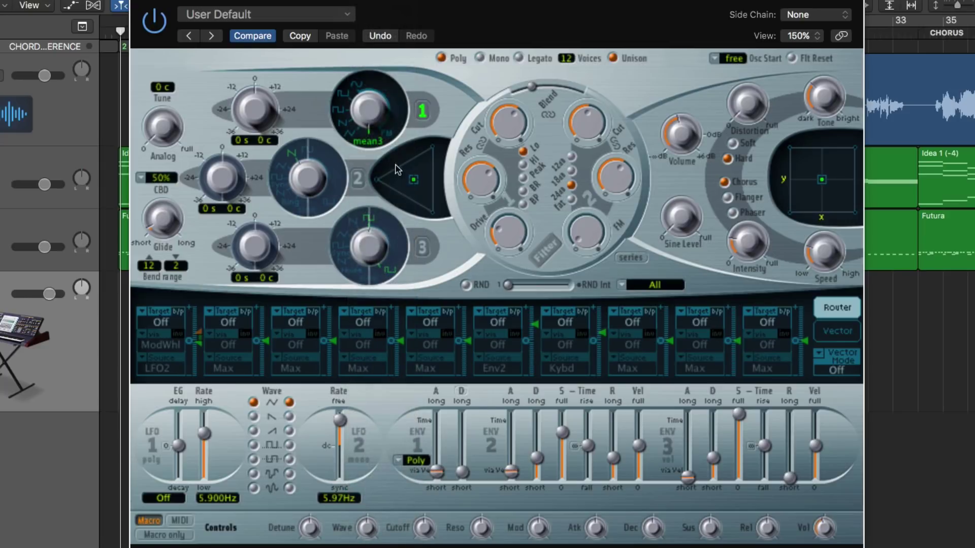
pyautogui.click(373, 142)
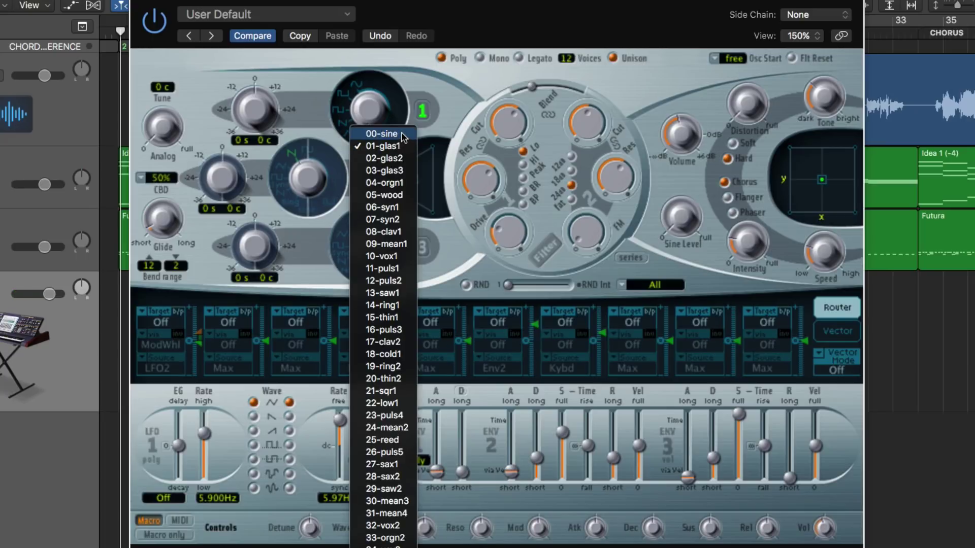
pyautogui.click(382, 134)
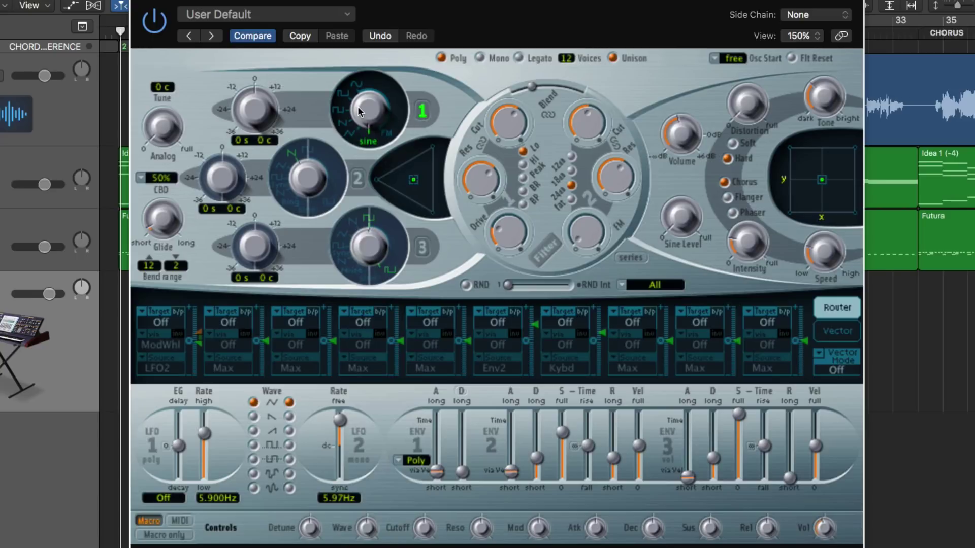
# Sweep oscillator 1 through its available waveforms and bring it back to sine
pyautogui.moveTo(358, 105); pyautogui.dragTo(363, 31)
pyautogui.moveTo(369, 105); pyautogui.dragTo(377, 187)
pyautogui.moveTo(365, 96); pyautogui.dragTo(385, 161)
# Switch on oscillator 2 with a sine wave and tune it up 7 semitones
pyautogui.click(359, 177)
pyautogui.moveTo(307, 177); pyautogui.dragTo(309, 263)
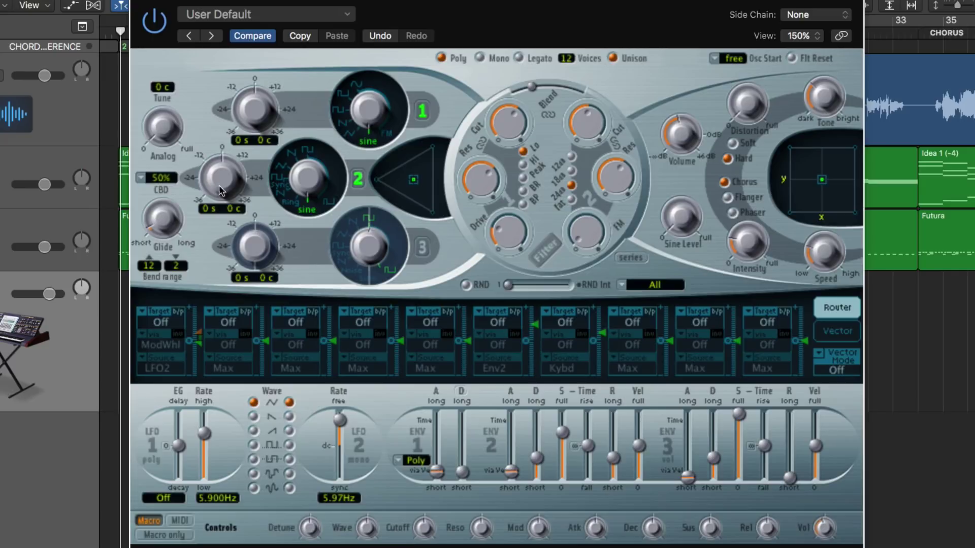
pyautogui.moveTo(219, 184); pyautogui.dragTo(225, 172)
pyautogui.moveTo(223, 179); pyautogui.dragTo(225, 165)
# Raise the output volume slightly and set oscillator 1 to FM with a small FM amount
pyautogui.moveTo(681, 135); pyautogui.dragTo(668, 119)
pyautogui.moveTo(364, 112); pyautogui.dragTo(371, 29)
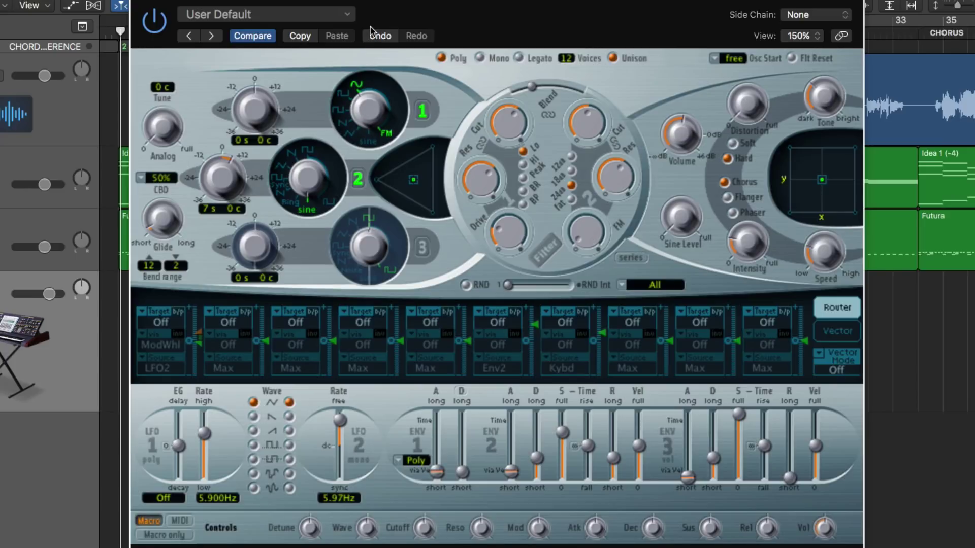
pyautogui.moveTo(367, 104); pyautogui.dragTo(388, 76)
# Give oscillator 2 a sawtooth wave tuned to 7 semitones and increase the FM amount on oscillator 1
pyautogui.moveTo(221, 168)
pyautogui.mouseDown()
pyautogui.moveTo(222, 150)
pyautogui.moveTo(225, 187)
pyautogui.mouseUp()
pyautogui.moveTo(304, 179)
pyautogui.mouseDown()
pyautogui.moveTo(297, 76)
pyautogui.moveTo(298, 176)
pyautogui.mouseUp()
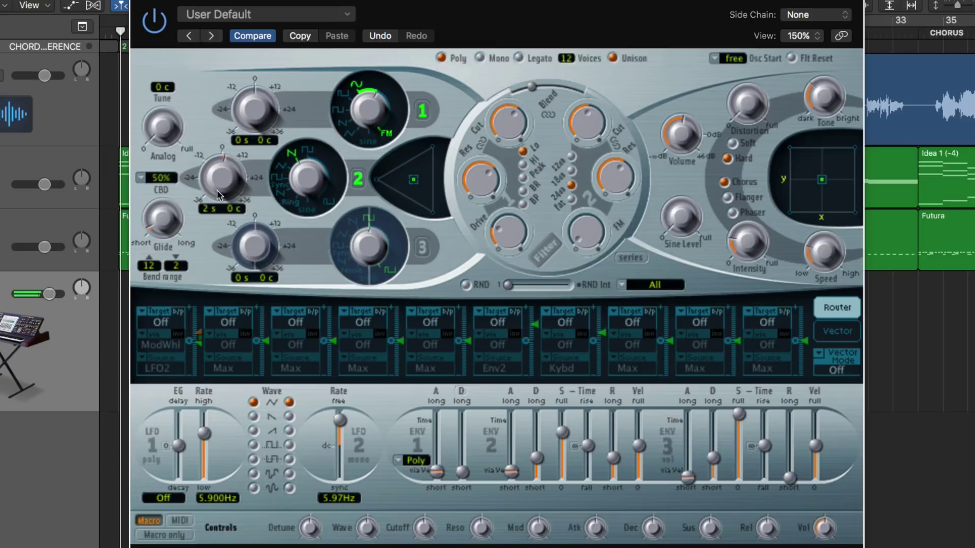
pyautogui.moveTo(218, 190); pyautogui.dragTo(217, 167)
pyautogui.moveTo(218, 164); pyautogui.dragTo(216, 178)
pyautogui.moveTo(368, 71)
pyautogui.mouseDown()
pyautogui.moveTo(365, 59)
pyautogui.moveTo(356, 81)
pyautogui.mouseUp()
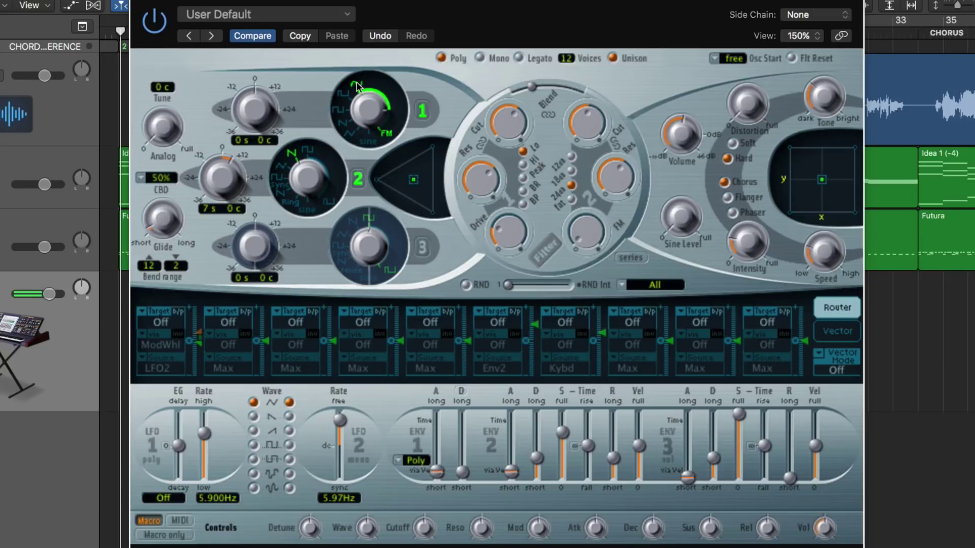
# Switch on oscillator 3 with a triangle wave and tune it up 12 semitones
pyautogui.click(422, 247)
pyautogui.moveTo(366, 233)
pyautogui.mouseDown()
pyautogui.moveTo(367, 309)
pyautogui.moveTo(369, 219)
pyautogui.mouseUp()
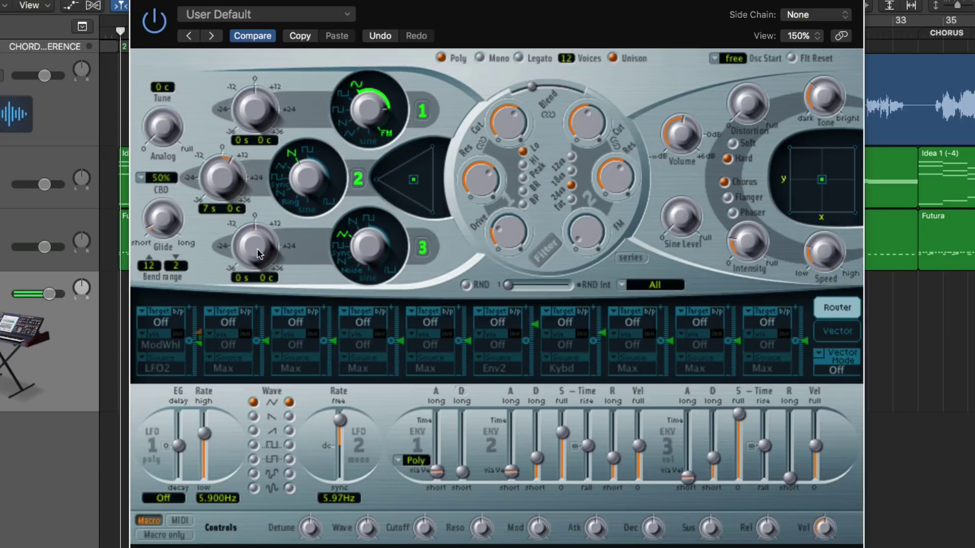
pyautogui.moveTo(259, 254); pyautogui.dragTo(262, 225)
# Raise filter 2's FM and turn on the filter with Blend at 1.00, lowering filter 2's cutoff slightly
pyautogui.moveTo(585, 232); pyautogui.dragTo(619, 163)
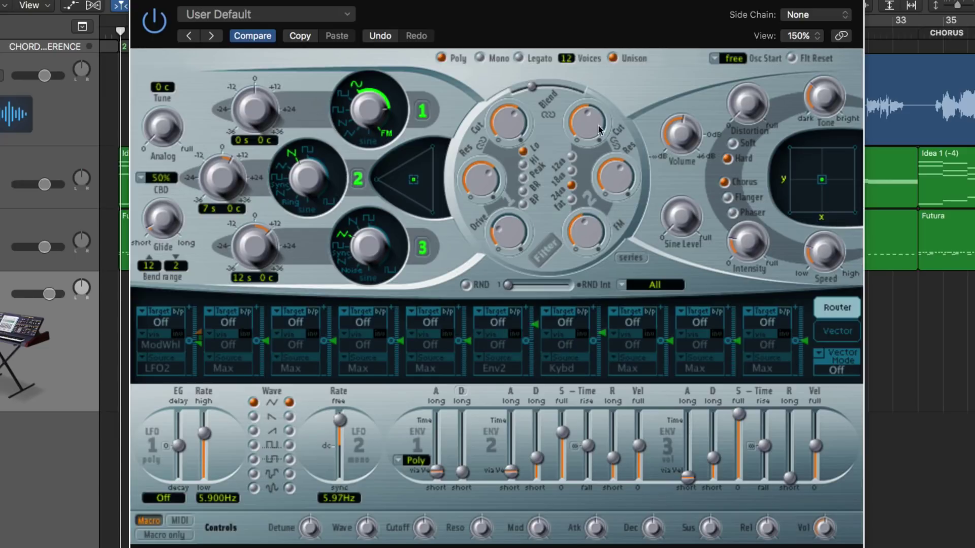
pyautogui.click(531, 87)
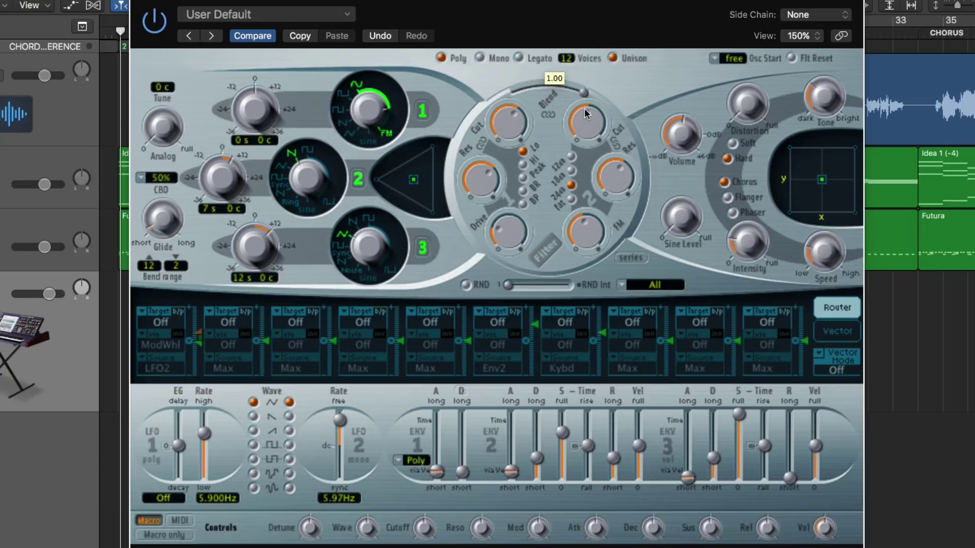
pyautogui.moveTo(589, 117); pyautogui.dragTo(607, 131)
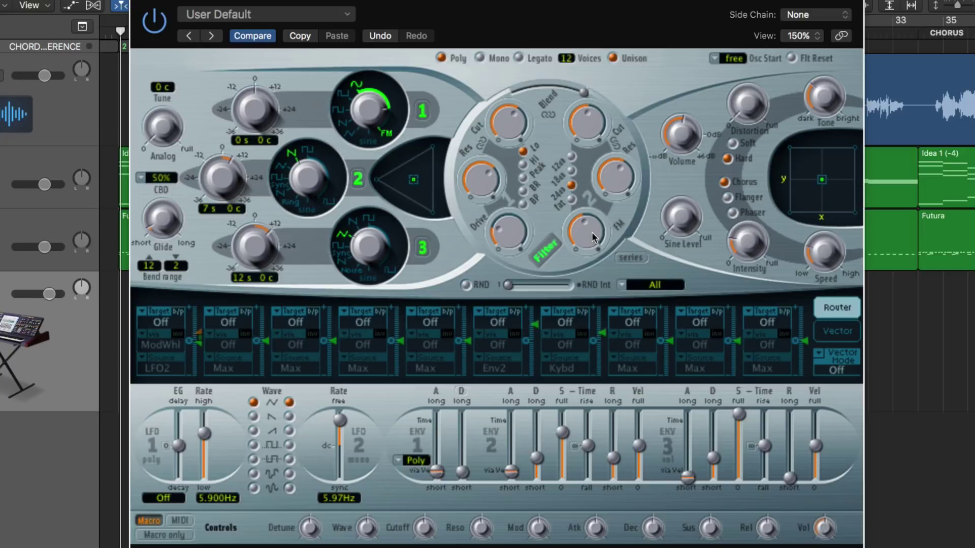
# Turn filter 2's FM down to zero and sweep its cutoff down to 0.028 and back up
pyautogui.moveTo(592, 234); pyautogui.dragTo(574, 282)
pyautogui.moveTo(593, 118); pyautogui.dragTo(589, 193)
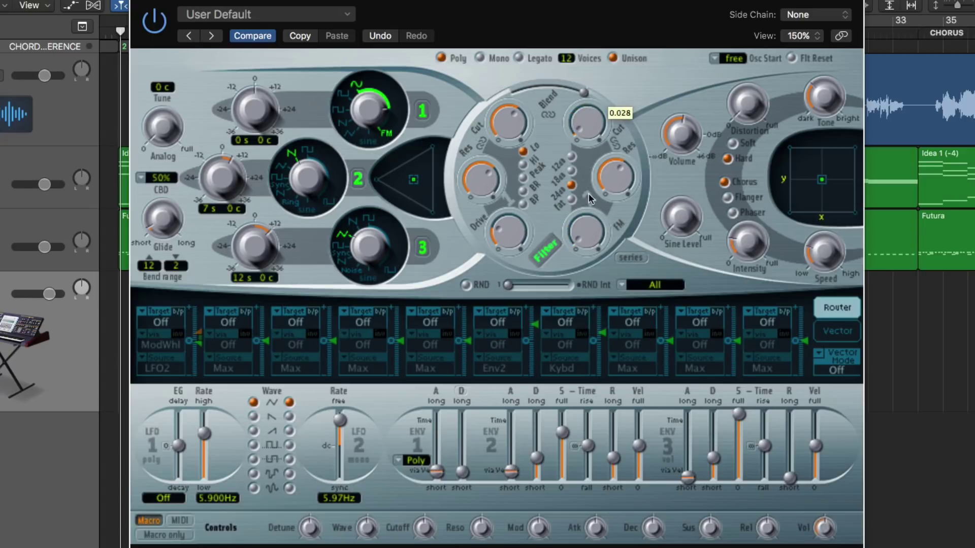
pyautogui.moveTo(602, 109)
pyautogui.mouseDown()
pyautogui.moveTo(593, 54)
pyautogui.moveTo(592, 104)
pyautogui.mouseUp()
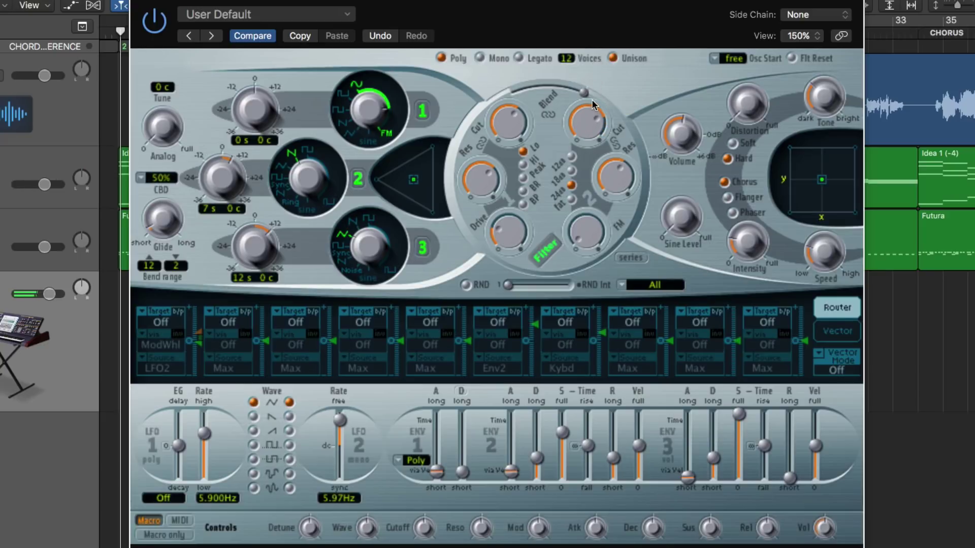
# Switch to Legato mode with 24 voices and raise the Analog amount to about halfway, readjusting the volume
pyautogui.click(519, 57)
pyautogui.moveTo(178, 126); pyautogui.dragTo(163, 99)
pyautogui.moveTo(693, 134); pyautogui.dragTo(689, 156)
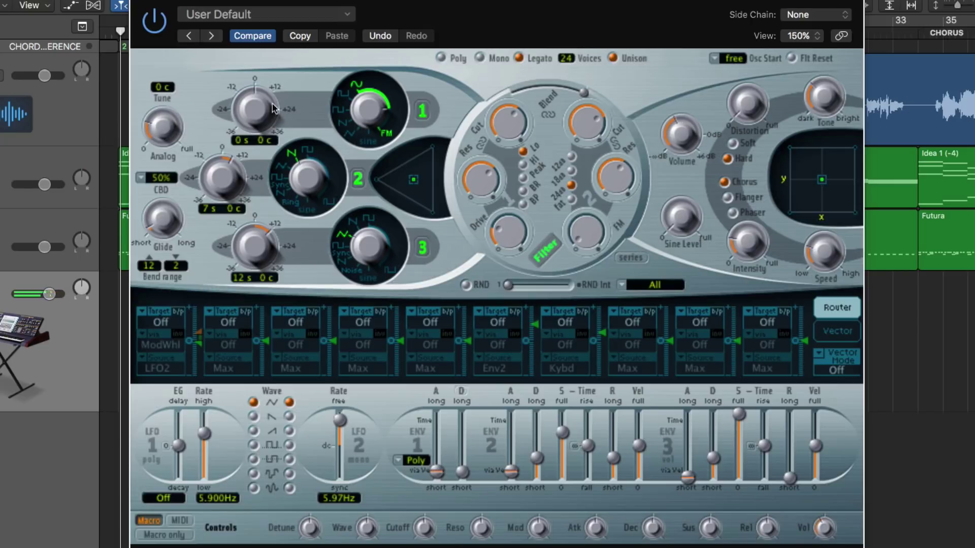
pyautogui.moveTo(173, 109); pyautogui.dragTo(211, 61)
pyautogui.moveTo(705, 163); pyautogui.dragTo(687, 115)
# Raise filter 2's FM to about halfway and sweep its cutoff to about 0.29
pyautogui.moveTo(591, 239); pyautogui.dragTo(604, 173)
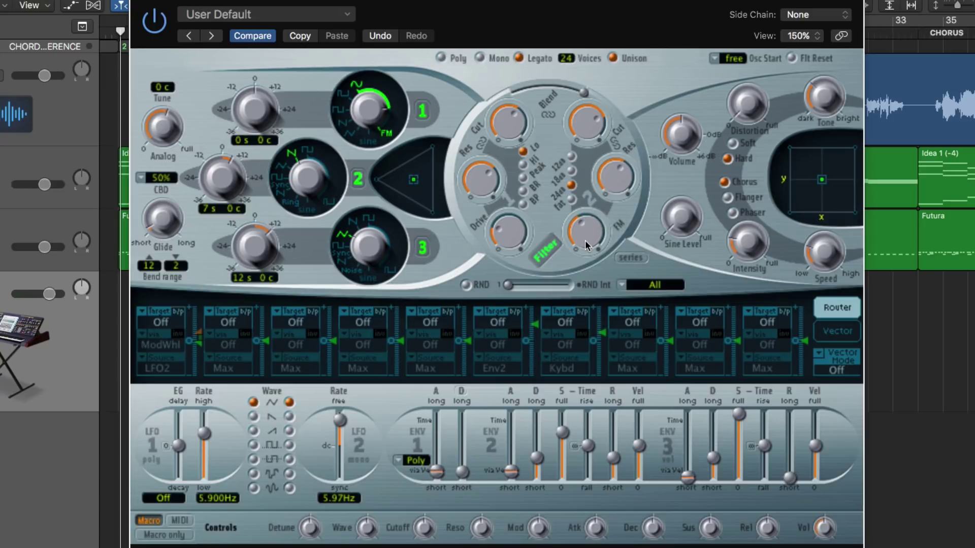
pyautogui.moveTo(583, 238); pyautogui.dragTo(581, 248)
pyautogui.moveTo(591, 131)
pyautogui.mouseDown()
pyautogui.moveTo(589, 159)
pyautogui.moveTo(588, 129)
pyautogui.mouseUp()
pyautogui.moveTo(590, 138)
pyautogui.mouseDown()
pyautogui.moveTo(583, 200)
pyautogui.moveTo(591, 146)
pyautogui.mouseUp()
pyautogui.moveTo(583, 234); pyautogui.dragTo(581, 269)
pyautogui.moveTo(585, 233); pyautogui.dragTo(585, 203)
pyautogui.moveTo(592, 114); pyautogui.dragTo(592, 115)
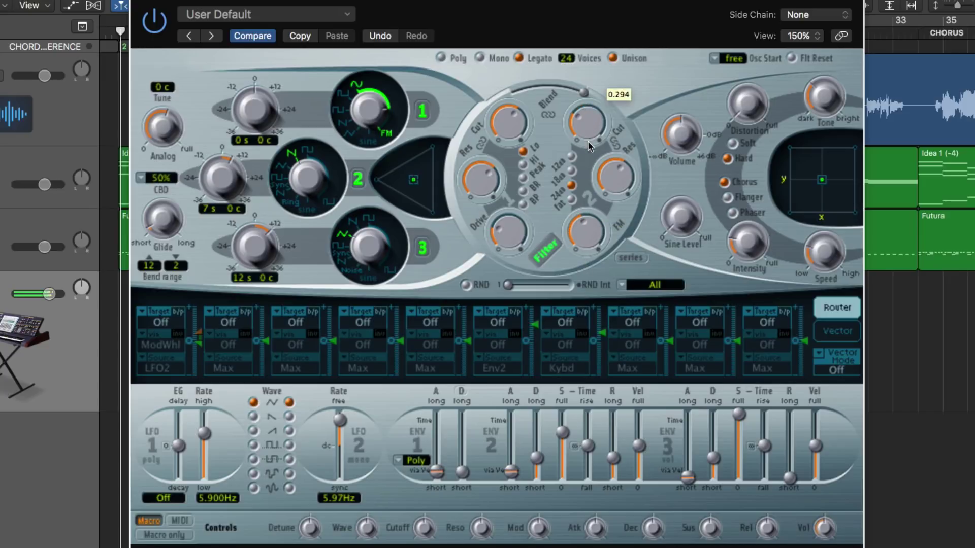
# Change the filter routing to parallel and balance Blend between the two filters, adjusting filter 1's cutoff
pyautogui.click(632, 258)
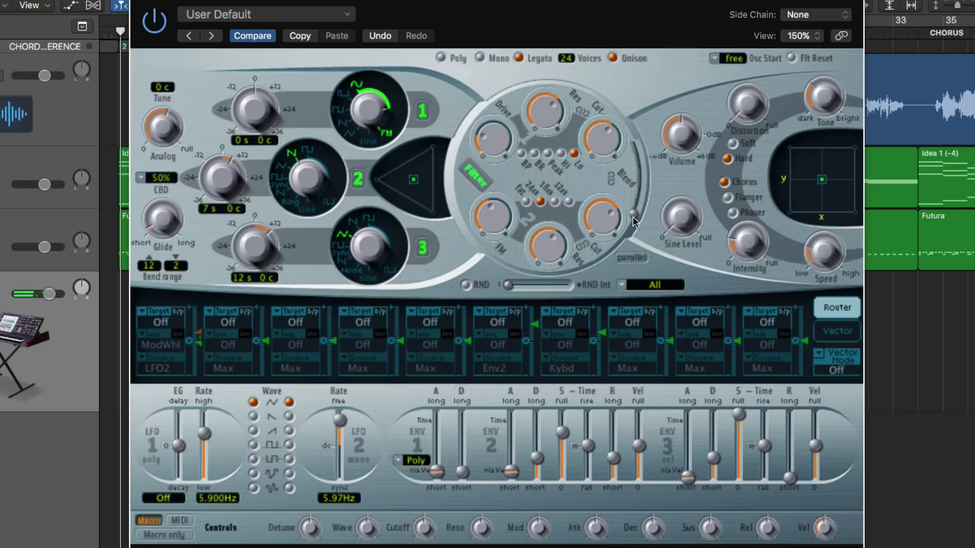
pyautogui.moveTo(634, 216); pyautogui.dragTo(643, 185)
pyautogui.moveTo(597, 146); pyautogui.dragTo(601, 146)
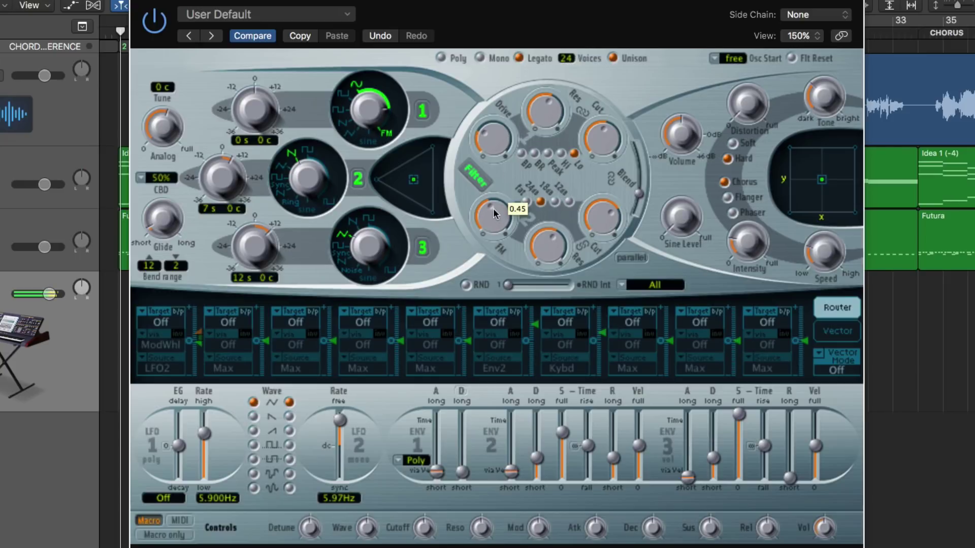
pyautogui.moveTo(641, 193); pyautogui.dragTo(641, 199)
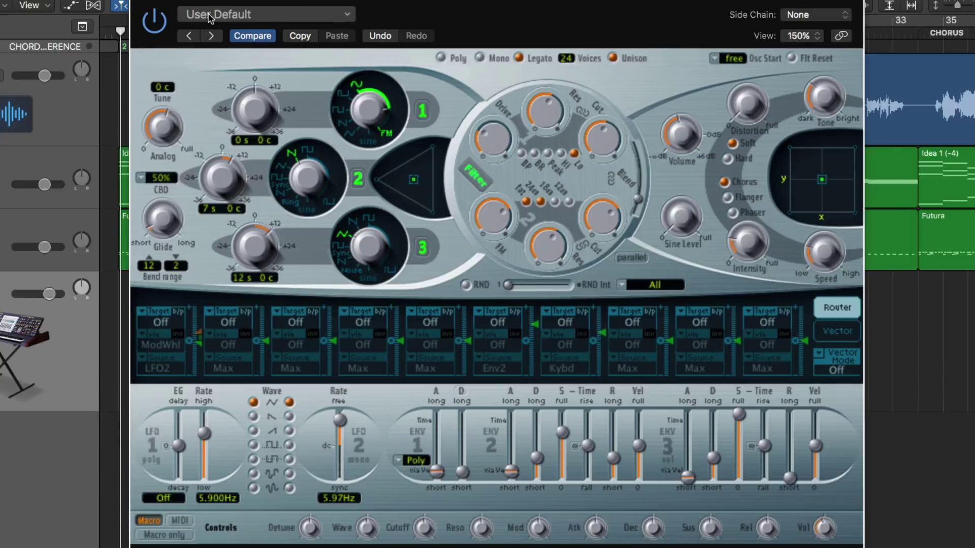
# Save the current patch as a setting named Deep Chorus Bass and select it in the settings list
pyautogui.click(279, 20)
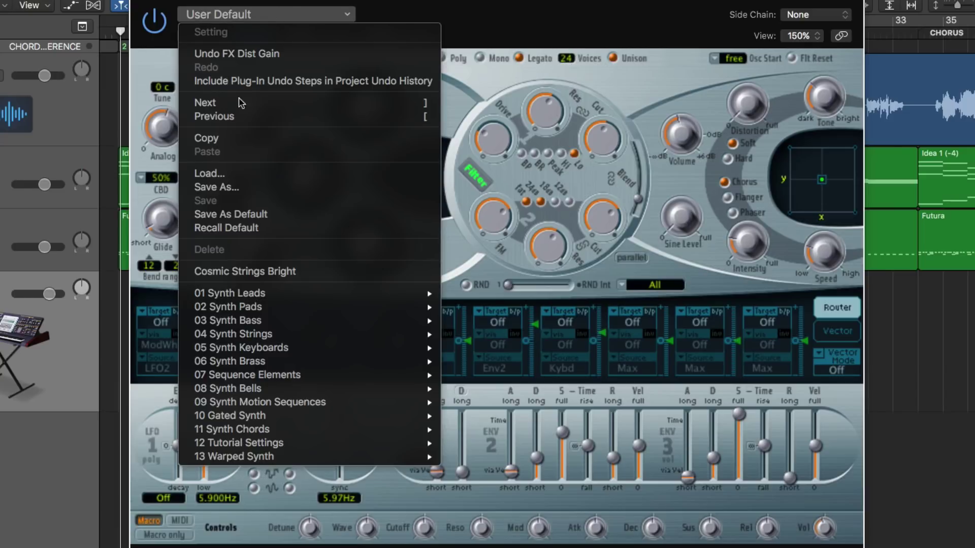
pyautogui.click(315, 188)
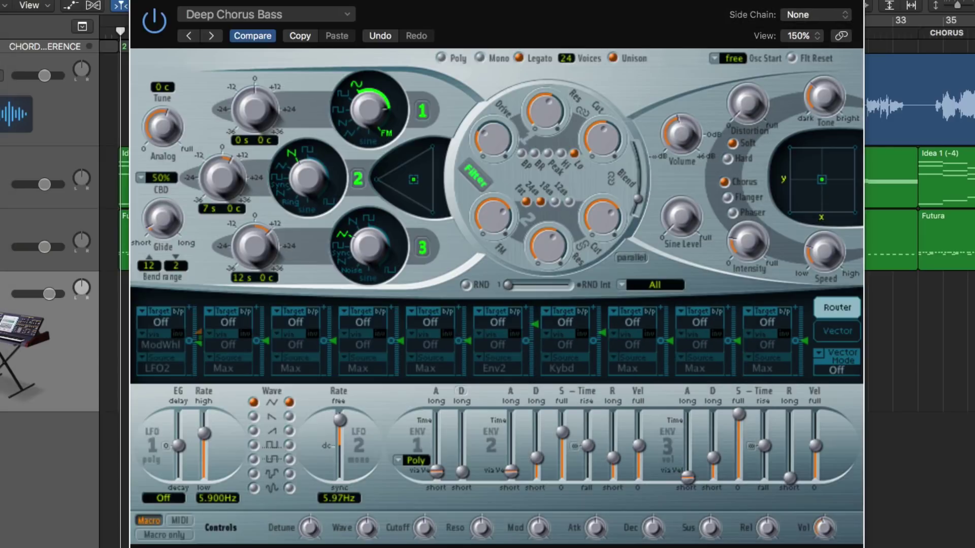
pyautogui.click(307, 16)
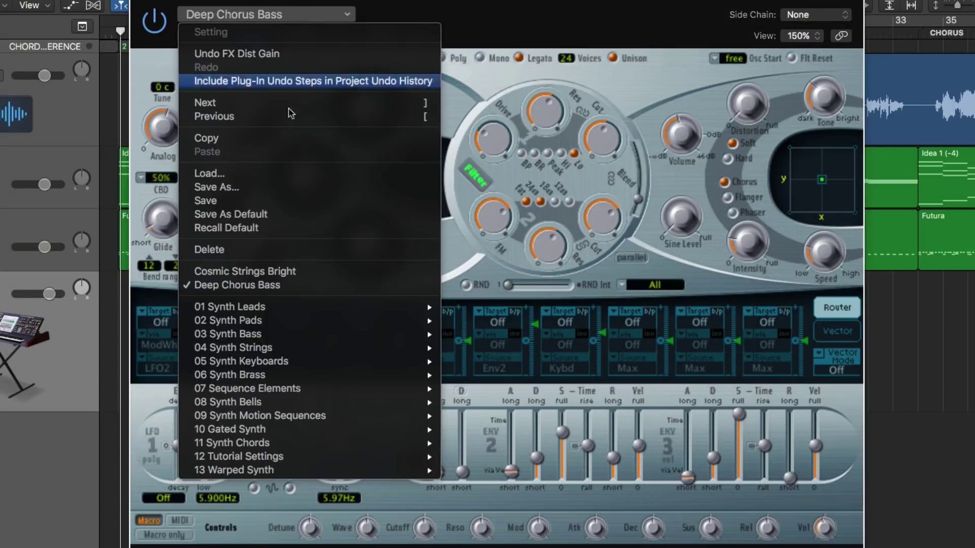
pyautogui.click(374, 287)
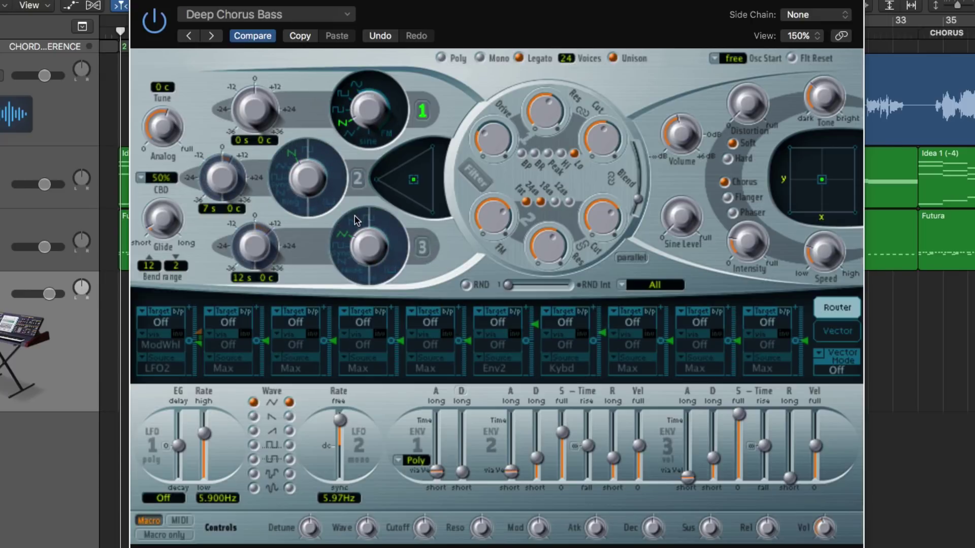
# Sweep oscillator 1 through its sawtooth and pulse waveforms and reduce the Analog amount
pyautogui.moveTo(377, 112); pyautogui.dragTo(364, 104)
pyautogui.moveTo(172, 126); pyautogui.dragTo(166, 176)
pyautogui.moveTo(361, 113); pyautogui.dragTo(364, 120)
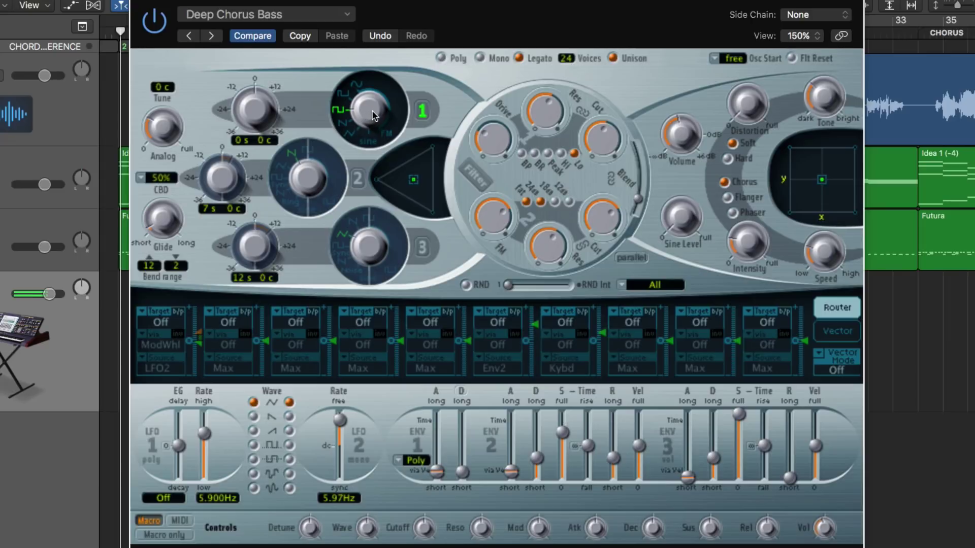
pyautogui.moveTo(372, 116); pyautogui.dragTo(367, 99)
pyautogui.moveTo(376, 106)
pyautogui.mouseDown()
pyautogui.moveTo(371, 128)
pyautogui.moveTo(368, 109)
pyautogui.mouseUp()
# Switch from oscillator 1 to oscillator 2, with its tuning reset to 0 and a rectangular wave with increased pulse width
pyautogui.click(422, 110)
pyautogui.click(357, 181)
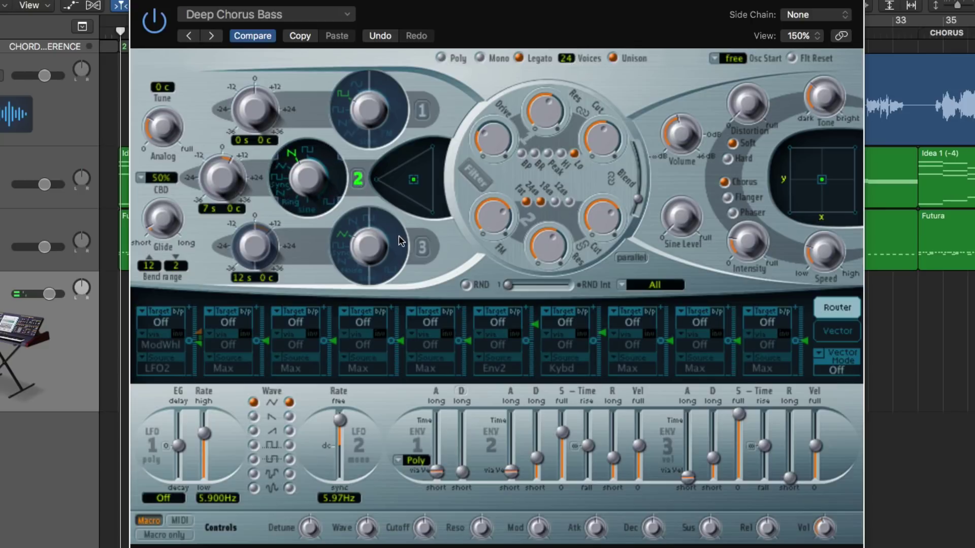
pyautogui.keyDown('alt'); pyautogui.click(226, 174); pyautogui.keyUp('alt')
pyautogui.click(301, 155)
pyautogui.moveTo(307, 181); pyautogui.dragTo(326, 203)
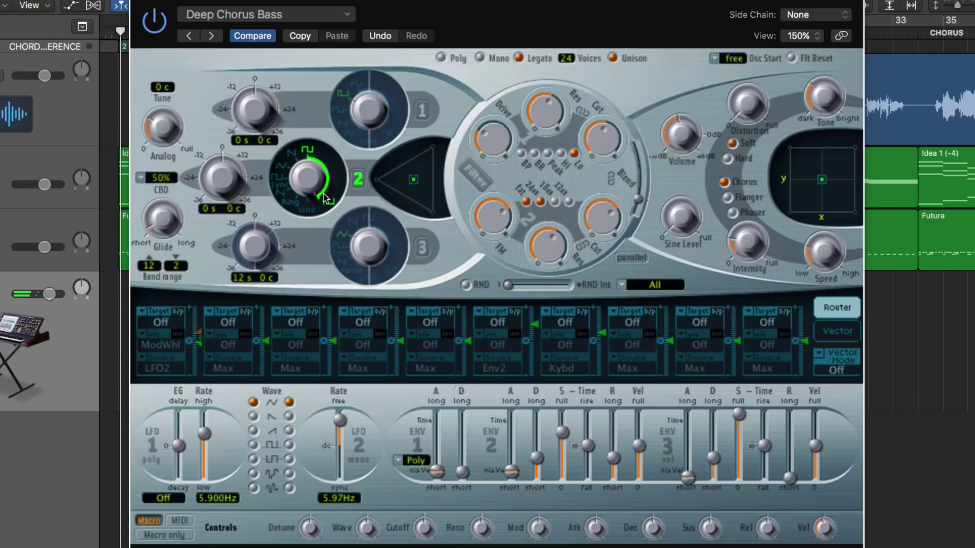
# Switch on oscillator 3, set its tuning to 0 semitones and sweep through its waveforms
pyautogui.click(419, 246)
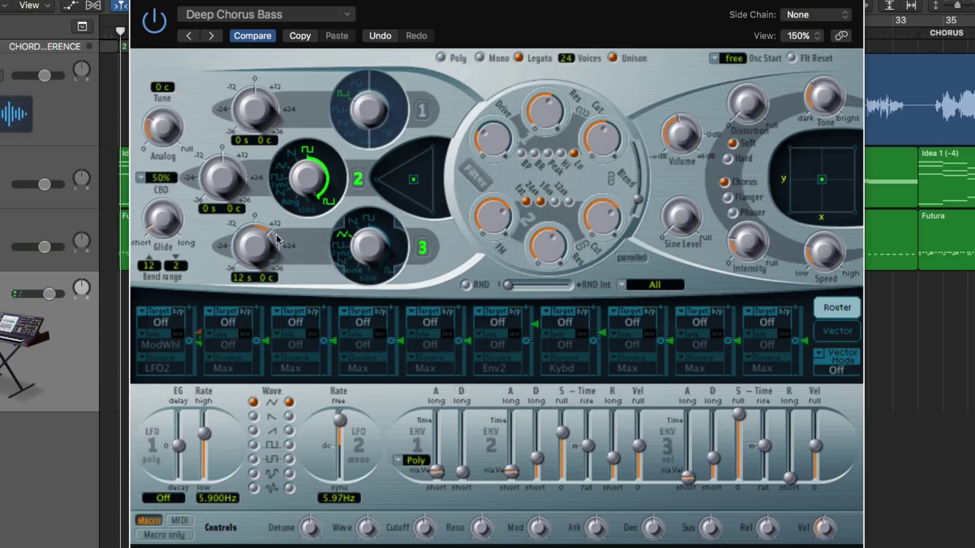
pyautogui.moveTo(261, 241); pyautogui.dragTo(273, 248)
pyautogui.moveTo(368, 245); pyautogui.dragTo(389, 178)
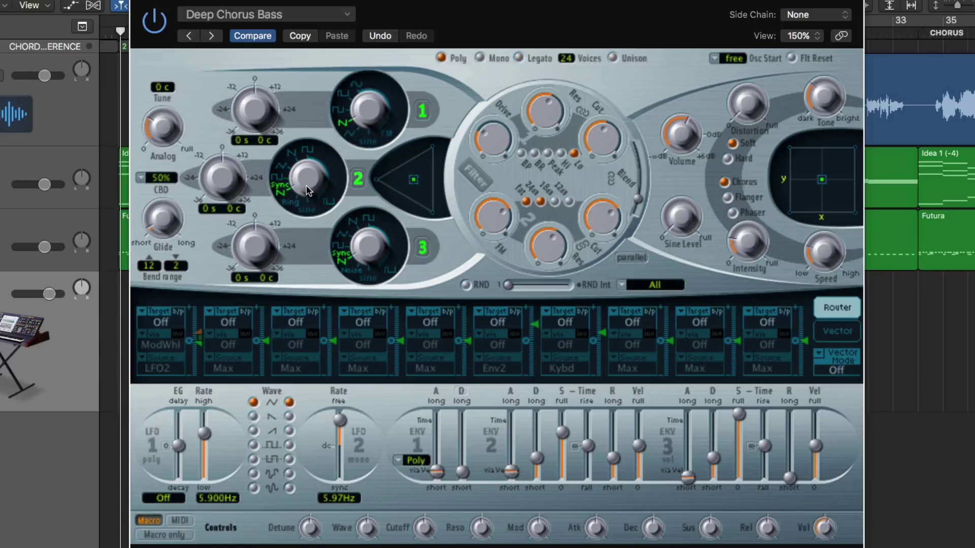
# Switch off oscillator 3 and sweep oscillator 2 through its synced waveforms and different tunings
pyautogui.moveTo(372, 243); pyautogui.dragTo(373, 237)
pyautogui.click(422, 248)
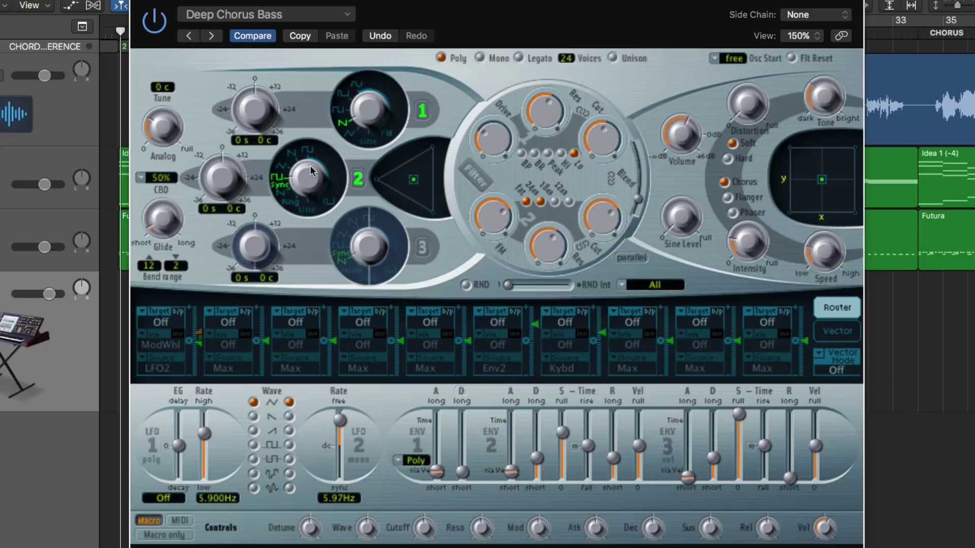
pyautogui.moveTo(310, 166); pyautogui.dragTo(305, 160)
pyautogui.moveTo(221, 187); pyautogui.dragTo(212, 163)
pyautogui.moveTo(307, 183); pyautogui.dragTo(295, 227)
# Tune oscillator 2 to 19 semitones, then switch on oscillator 3 and tune it to 32 semitones
pyautogui.moveTo(214, 179); pyautogui.dragTo(227, 144)
pyautogui.click(423, 248)
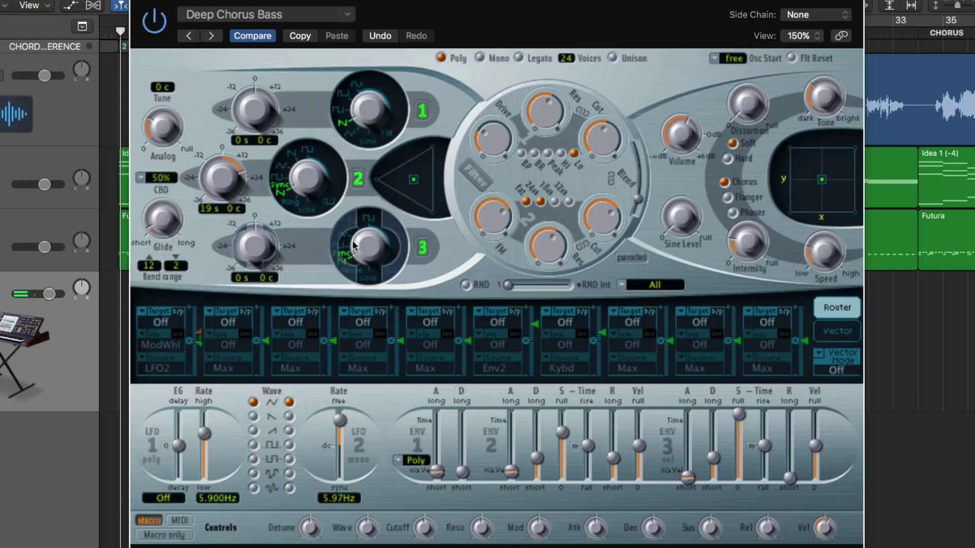
pyautogui.moveTo(251, 244); pyautogui.dragTo(251, 126)
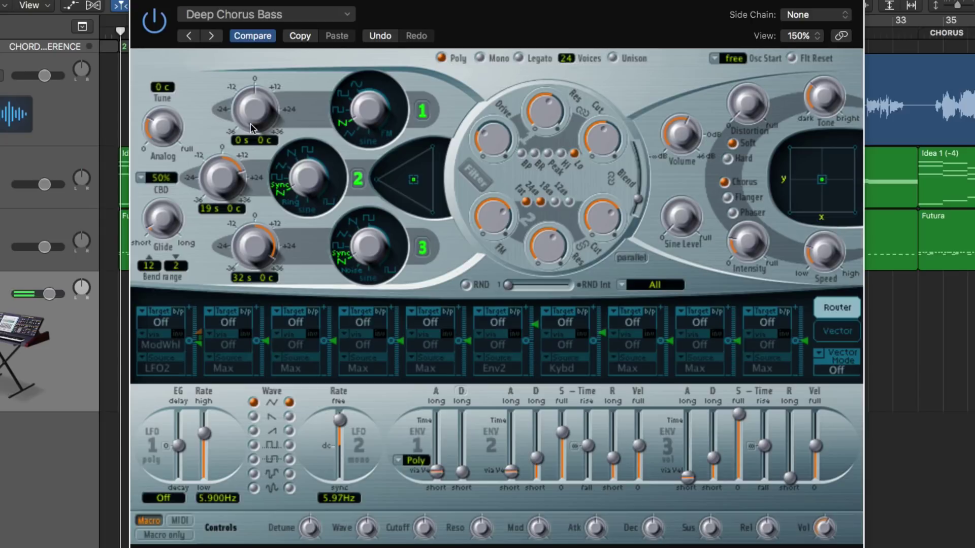
# Set oscillator 2 to Ring, switch on oscillator 1 with a sawtooth, and sweep oscillator 2's tuning down to -12 semitones
pyautogui.moveTo(308, 170); pyautogui.dragTo(313, 159)
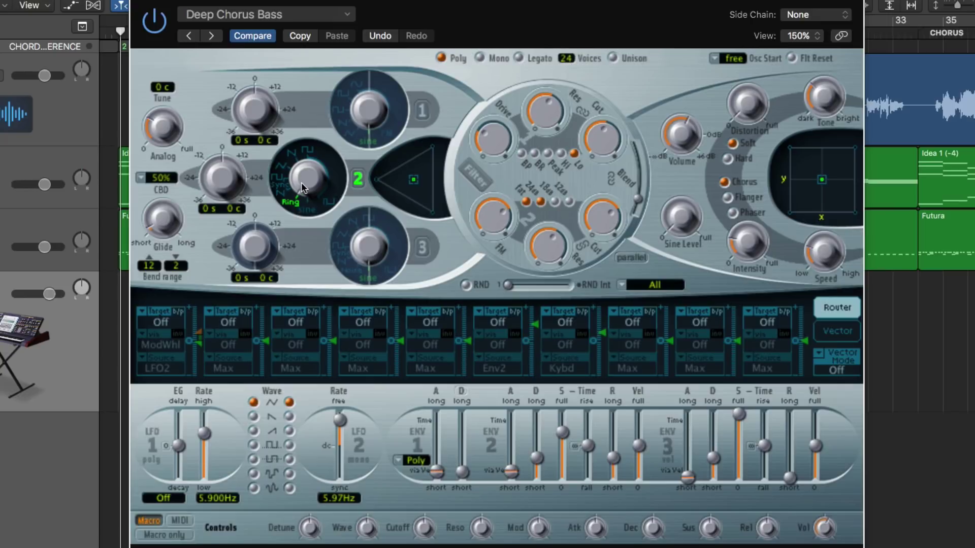
pyautogui.click(422, 112)
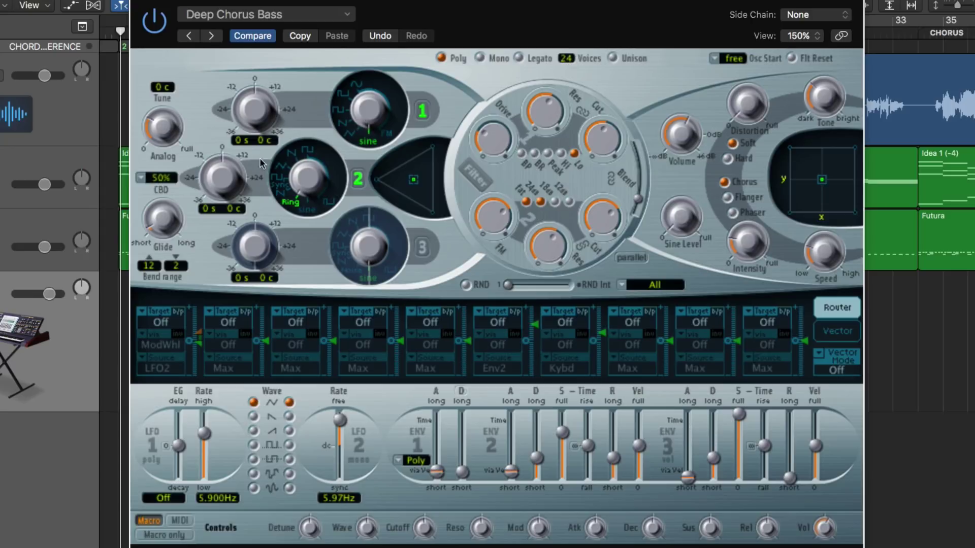
pyautogui.moveTo(221, 178); pyautogui.dragTo(215, 224)
pyautogui.moveTo(218, 179); pyautogui.dragTo(211, 161)
pyautogui.moveTo(383, 105); pyautogui.dragTo(362, 94)
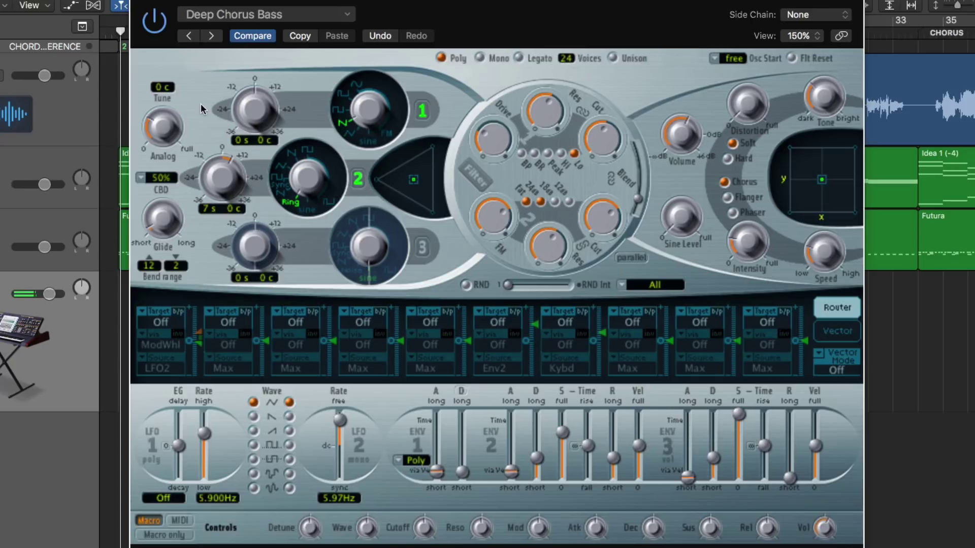
pyautogui.moveTo(222, 175); pyautogui.dragTo(211, 222)
# Use only oscillator 3 with the Noise waveform, sweep its tuning upward and reset it to 0 semitones
pyautogui.click(359, 177)
pyautogui.click(422, 110)
pyautogui.click(424, 248)
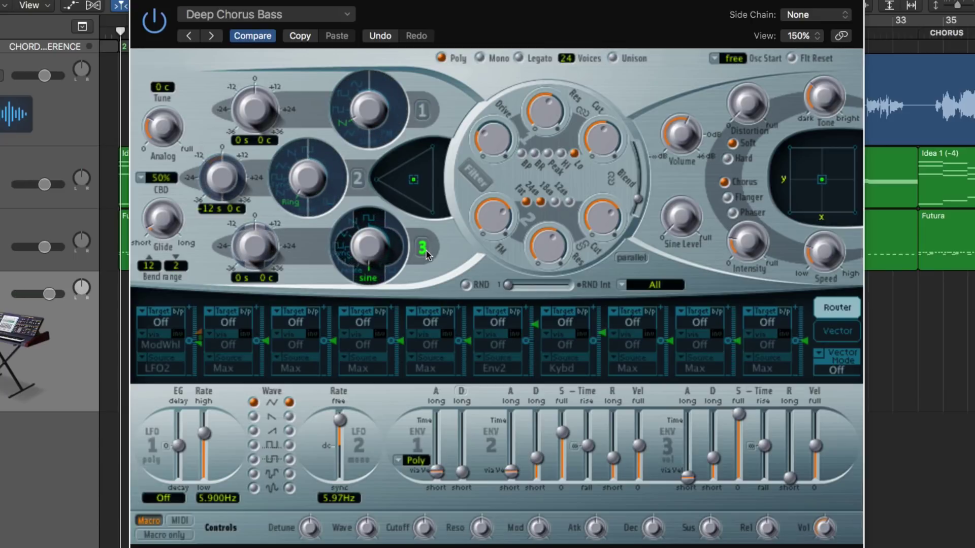
pyautogui.moveTo(361, 239)
pyautogui.mouseDown()
pyautogui.moveTo(362, 249)
pyautogui.moveTo(361, 240)
pyautogui.mouseUp()
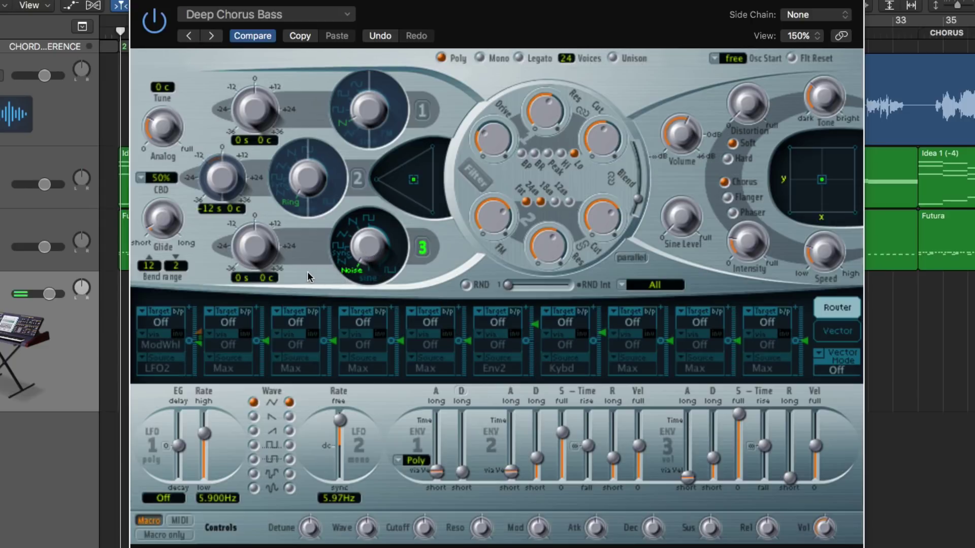
pyautogui.moveTo(257, 249); pyautogui.dragTo(248, 205)
pyautogui.keyDown('alt'); pyautogui.click(254, 245); pyautogui.keyUp('alt')
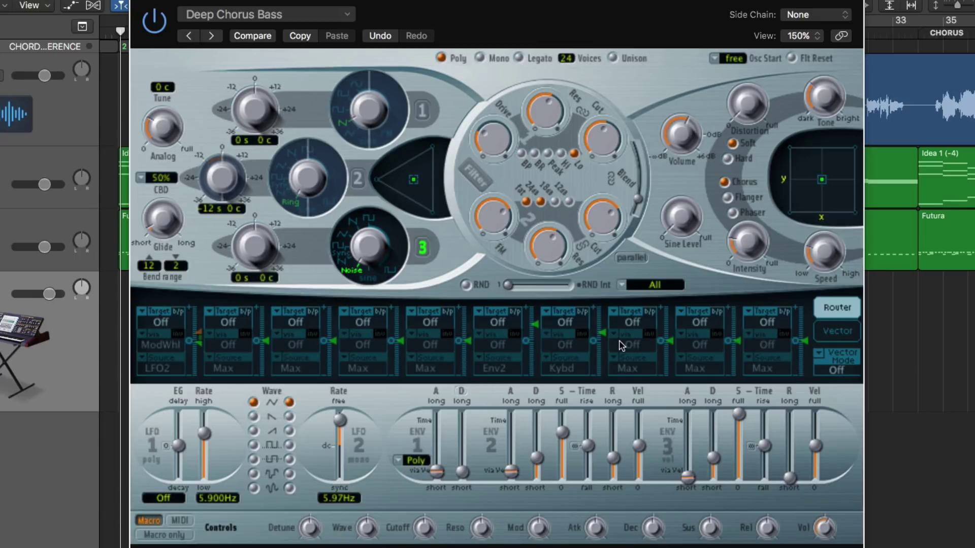
# Look at the vector envelope display, return to the modulation router and reload the Deep Chorus Bass setting
pyautogui.click(853, 333)
pyautogui.click(855, 311)
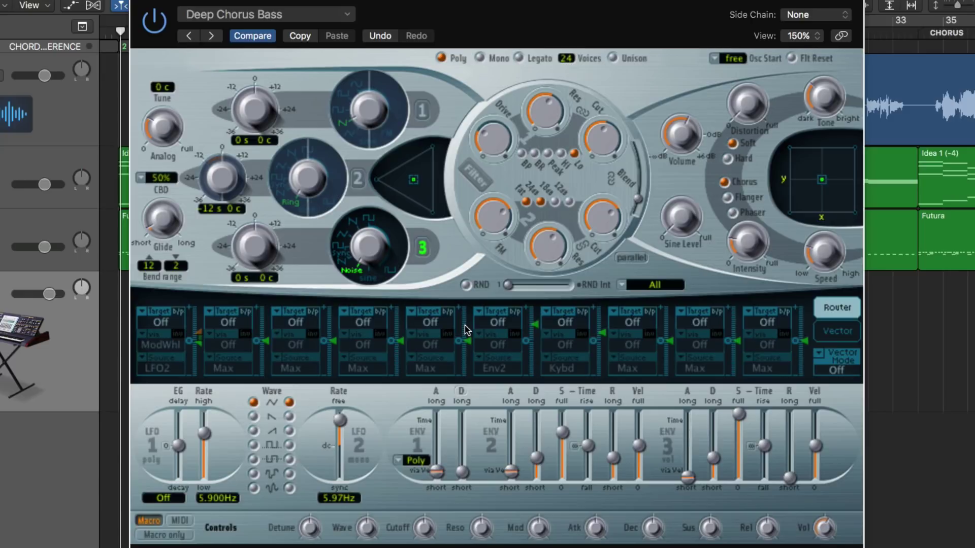
pyautogui.click(326, 20)
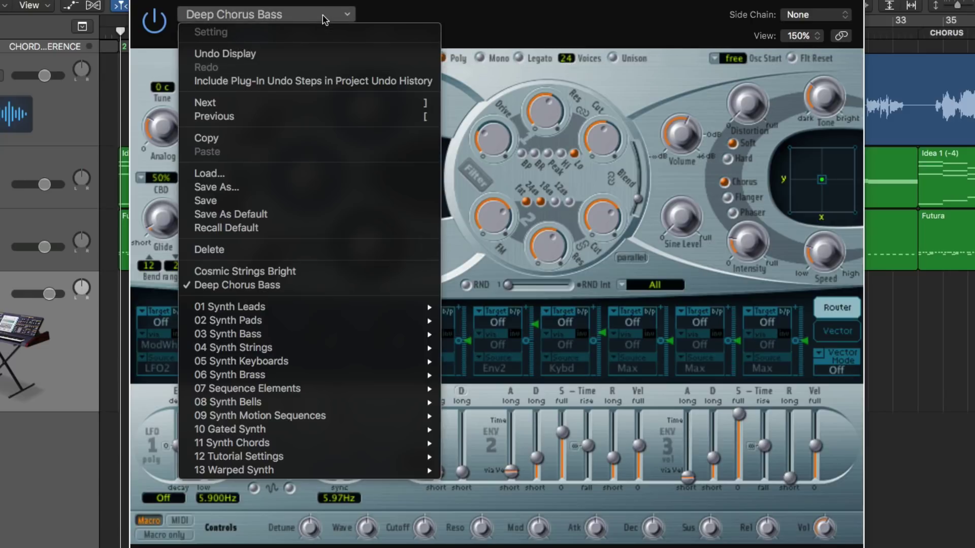
pyautogui.click(309, 284)
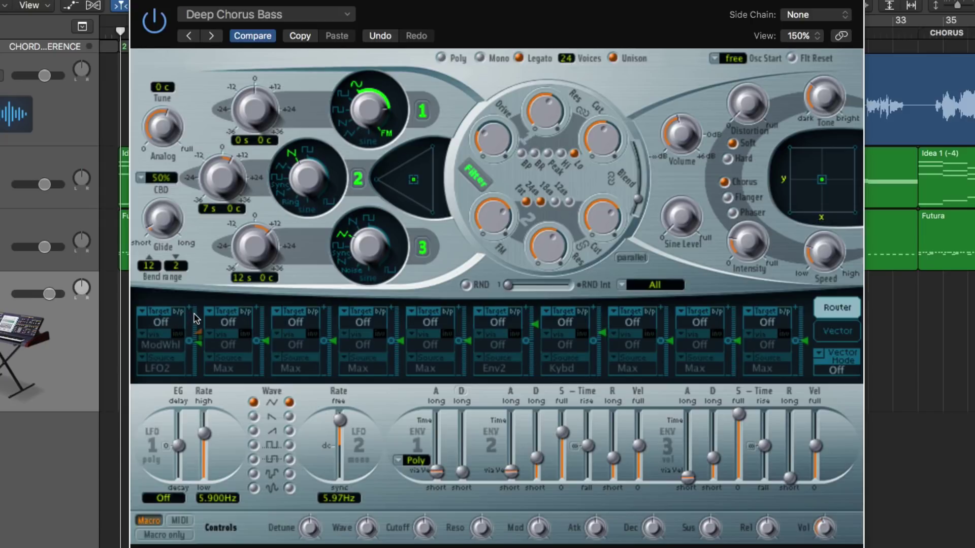
# Set the first modulation route's target to Pitch123 and its via source to Off
pyautogui.click(164, 327)
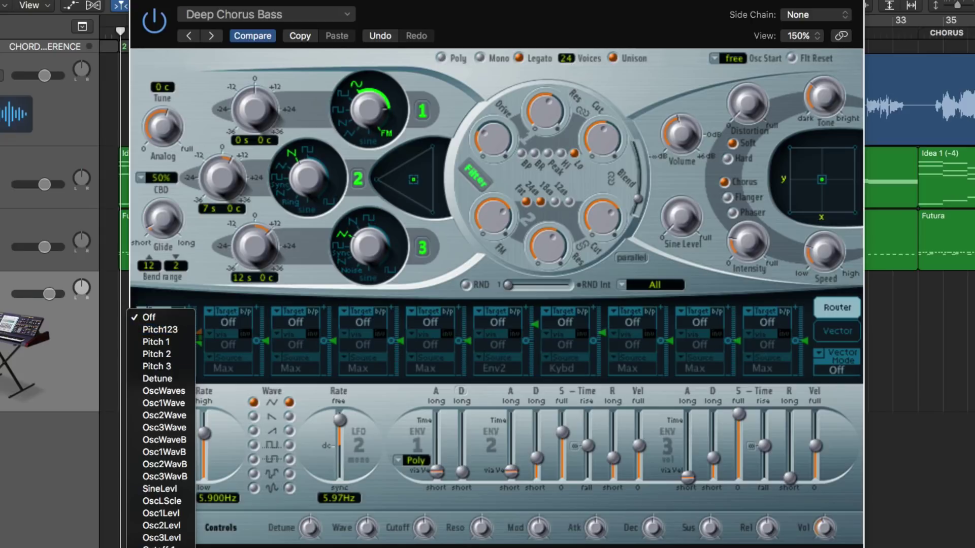
pyautogui.scroll(-5, 163, 538)
pyautogui.scroll(-2, 163, 540)
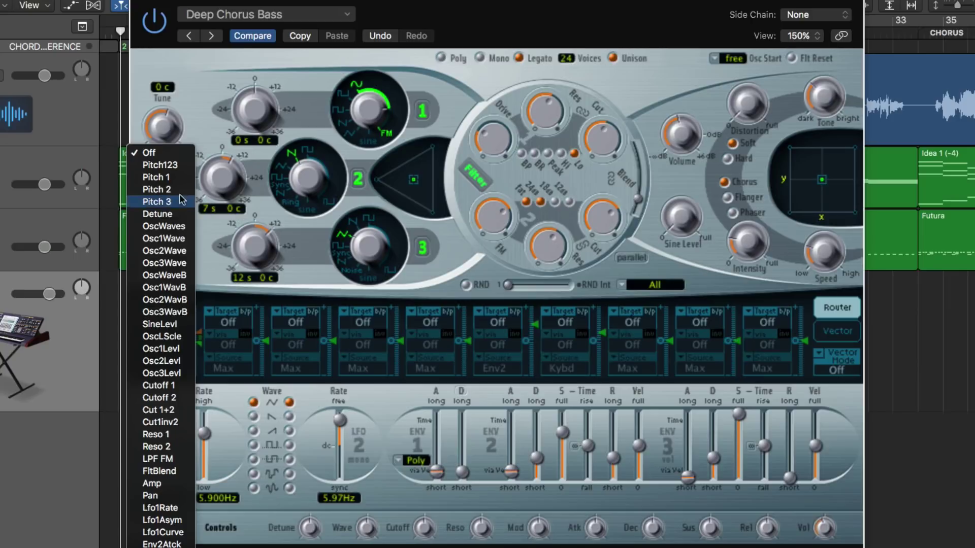
pyautogui.click(173, 167)
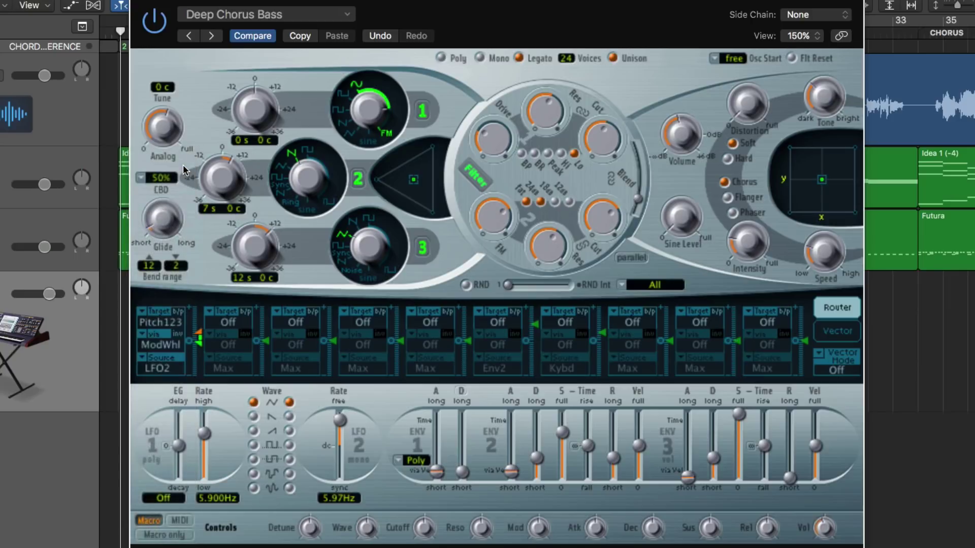
pyautogui.click(159, 349)
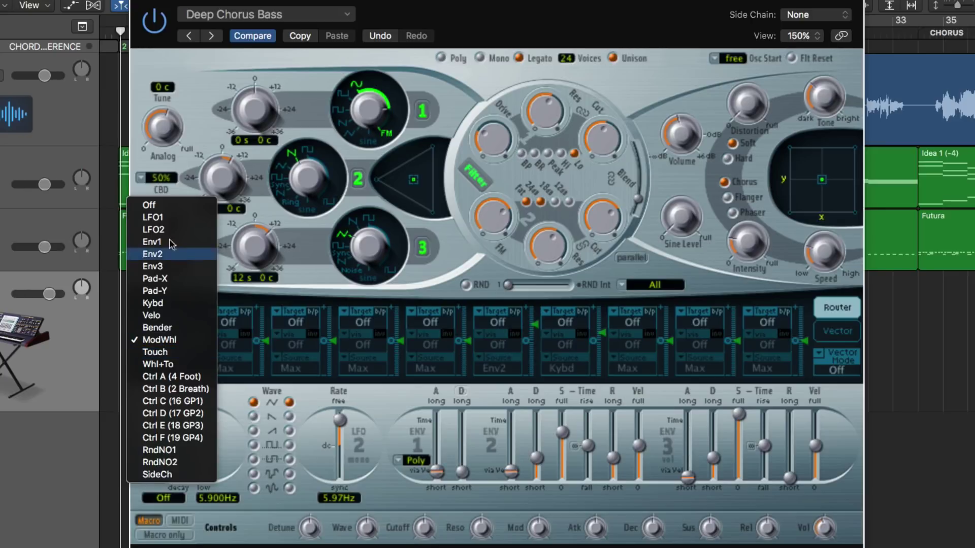
pyautogui.click(170, 209)
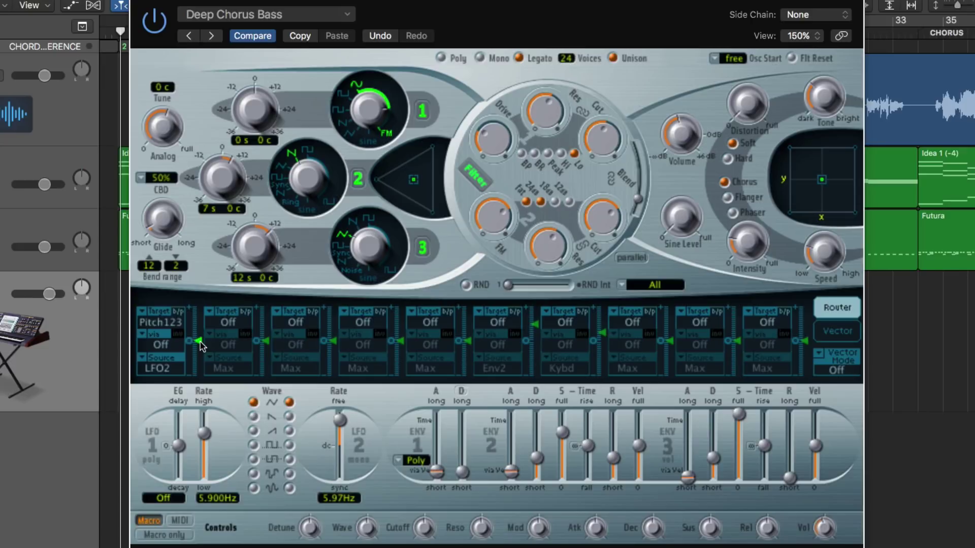
# Give the first modulation route a small positive amount and try LFO1 as its source before returning to LFO2
pyautogui.moveTo(201, 346); pyautogui.dragTo(200, 312)
pyautogui.moveTo(199, 327); pyautogui.dragTo(200, 335)
pyautogui.click(169, 369)
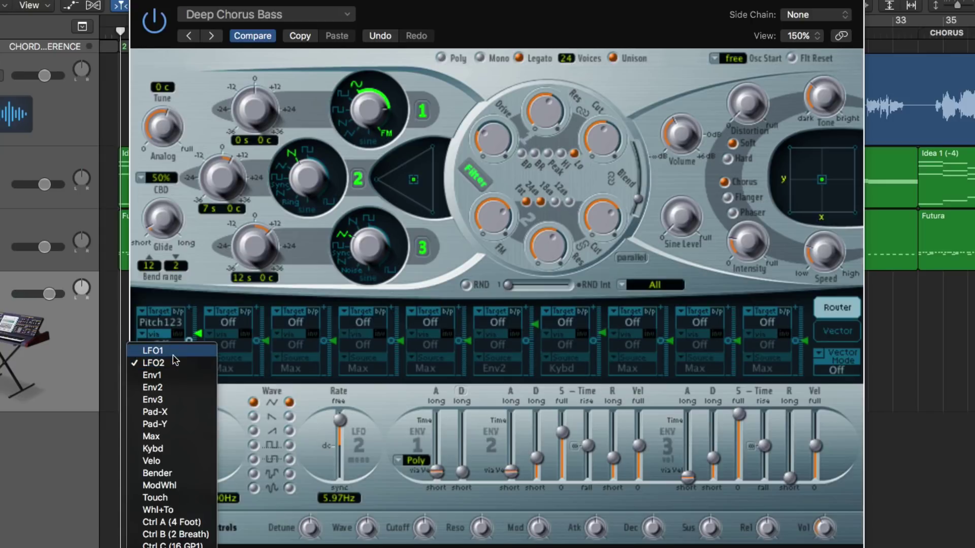
pyautogui.click(173, 355)
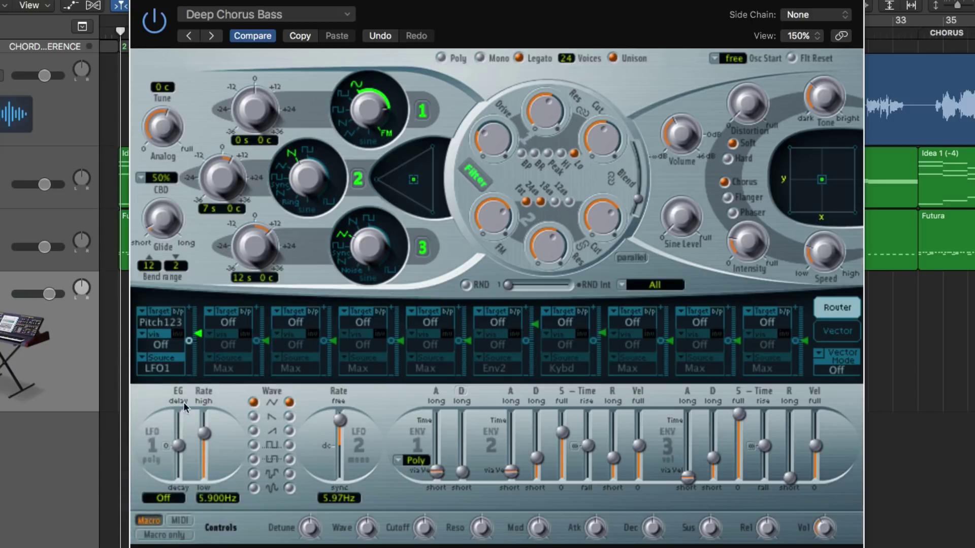
pyautogui.click(174, 369)
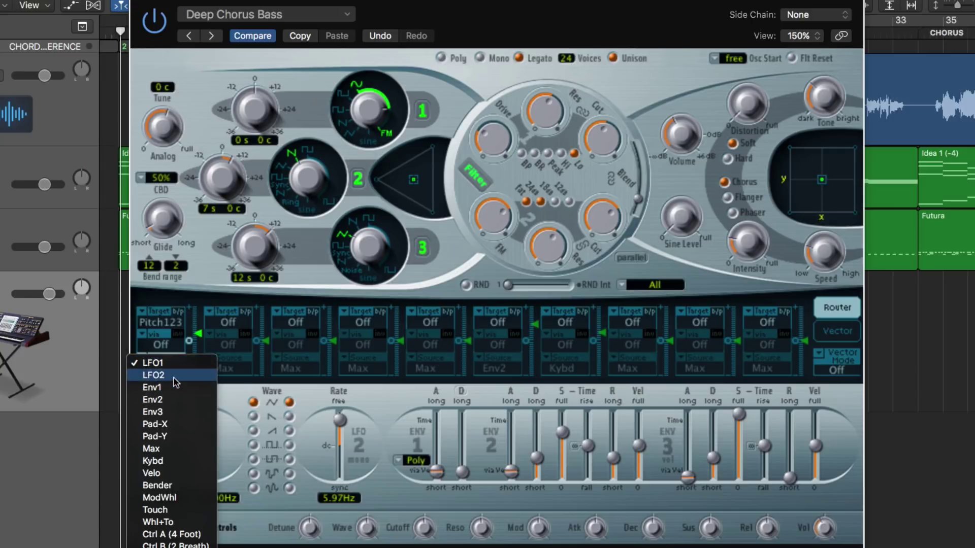
pyautogui.click(174, 378)
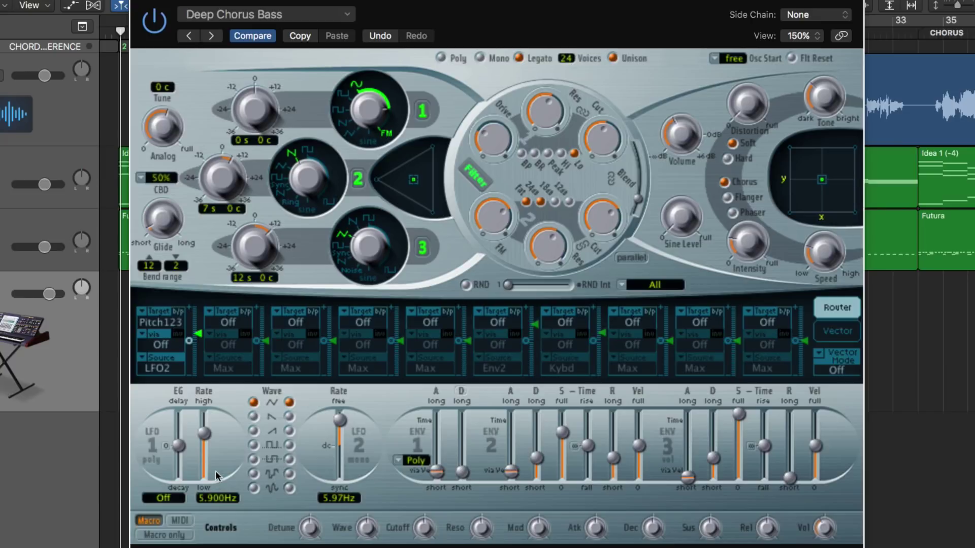
# Set LFO 1's rate to 3.800 Hz and LFO 2's rate to the synced value 1/4
pyautogui.moveTo(206, 432)
pyautogui.mouseDown()
pyautogui.moveTo(211, 471)
pyautogui.moveTo(222, 409)
pyautogui.moveTo(219, 437)
pyautogui.mouseUp()
pyautogui.moveTo(203, 441); pyautogui.dragTo(204, 437)
pyautogui.moveTo(339, 422); pyautogui.dragTo(342, 459)
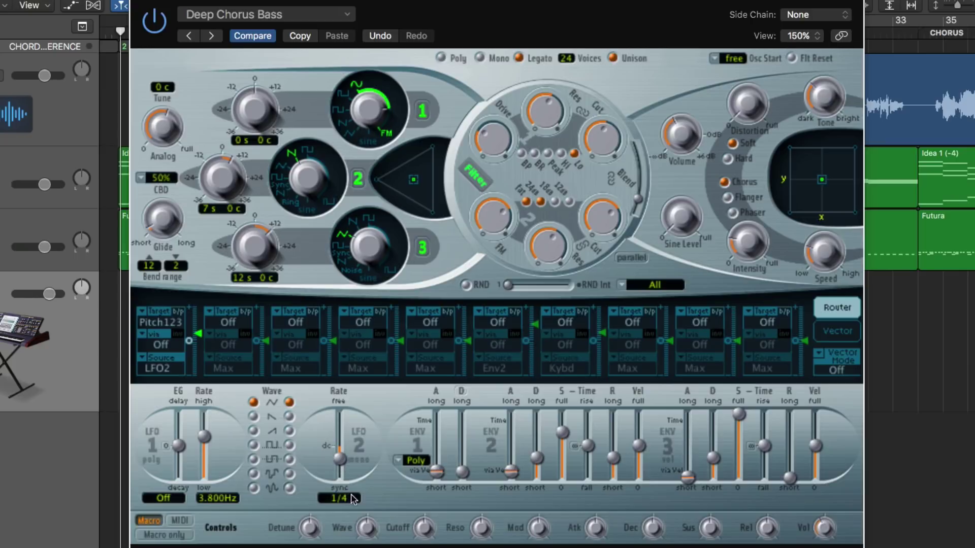
# Set the first route's source to LFO1 and try both square waveforms on LFO 1 before restoring the triangle
pyautogui.click(162, 367)
pyautogui.click(150, 406)
pyautogui.click(253, 445)
pyautogui.click(253, 459)
pyautogui.click(253, 403)
# Raise LFO 1's rate to 5.900 Hz
pyautogui.moveTo(197, 333)
pyautogui.moveTo(216, 495); pyautogui.dragTo(215, 477)
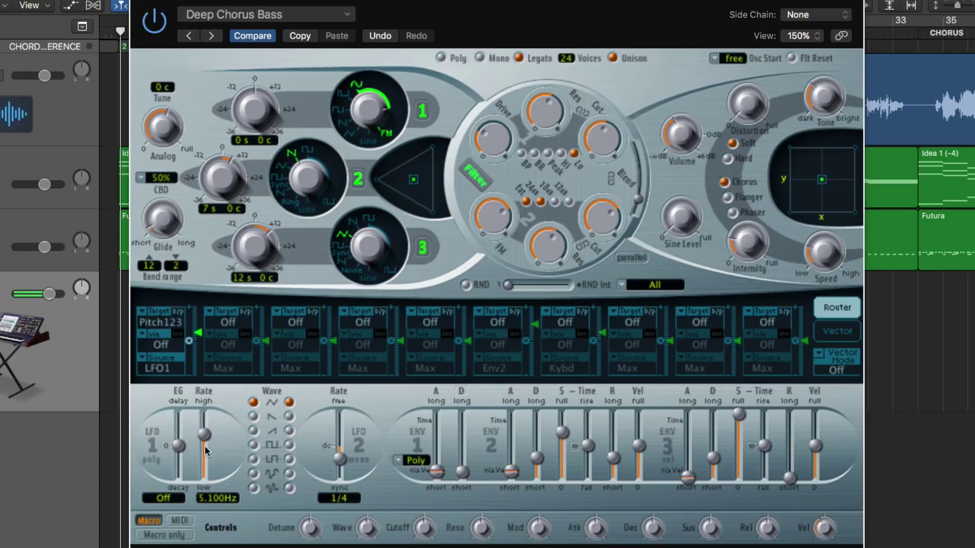
pyautogui.doubleClick(213, 498)
pyautogui.write('6')
pyautogui.press('Return')
# Set the first route's via source to ModWhl and adjust the range of its modulation amount
pyautogui.click(163, 348)
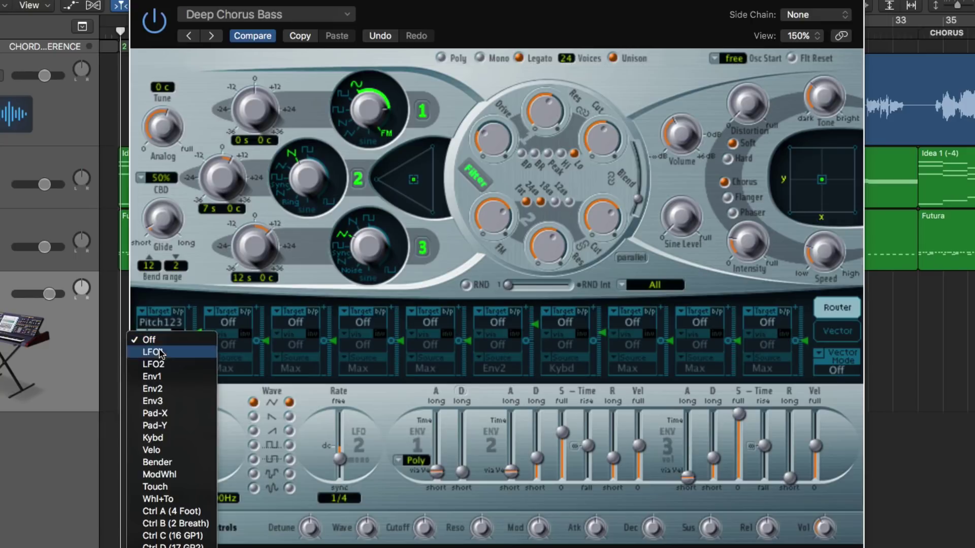
pyautogui.click(207, 478)
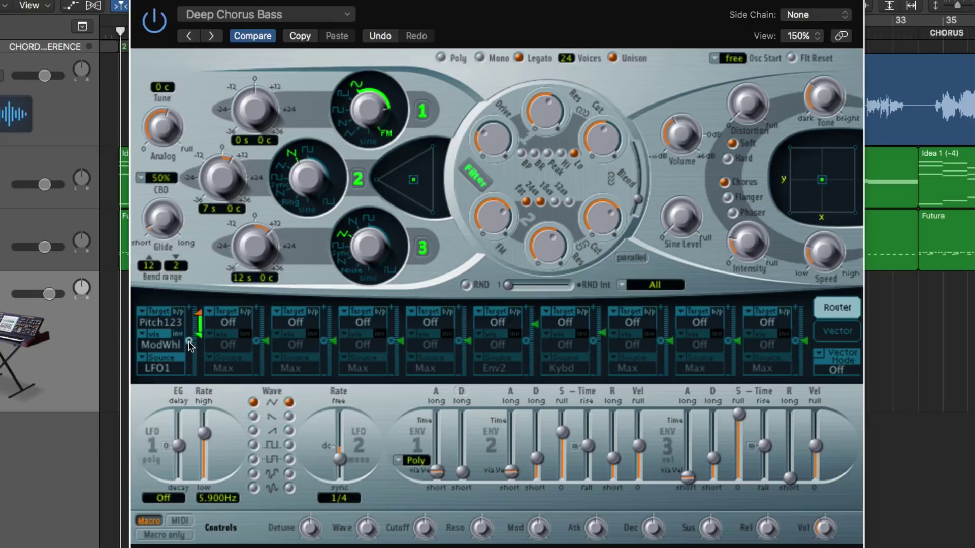
pyautogui.moveTo(189, 346)
pyautogui.mouseDown()
pyautogui.moveTo(204, 324)
pyautogui.moveTo(201, 344)
pyautogui.moveTo(202, 331)
pyautogui.mouseUp()
pyautogui.moveTo(201, 330); pyautogui.dragTo(202, 349)
# Change the first route's target to Cutoff 2 and its source to LFO2
pyautogui.click(177, 324)
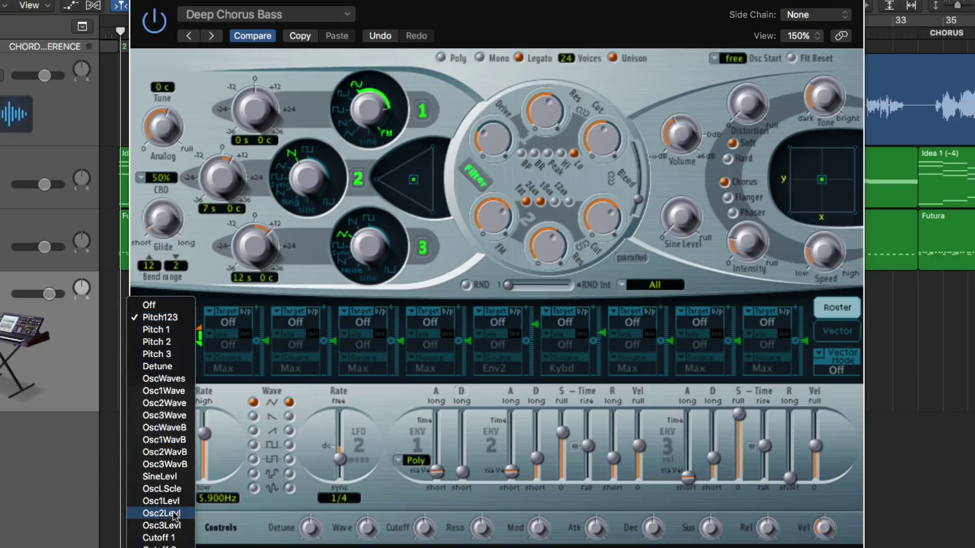
pyautogui.click(182, 546)
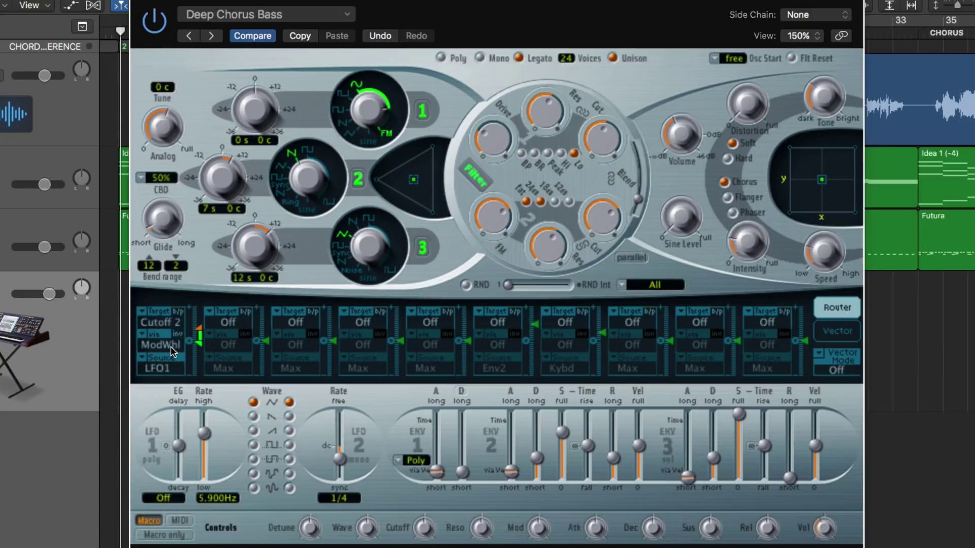
pyautogui.click(169, 369)
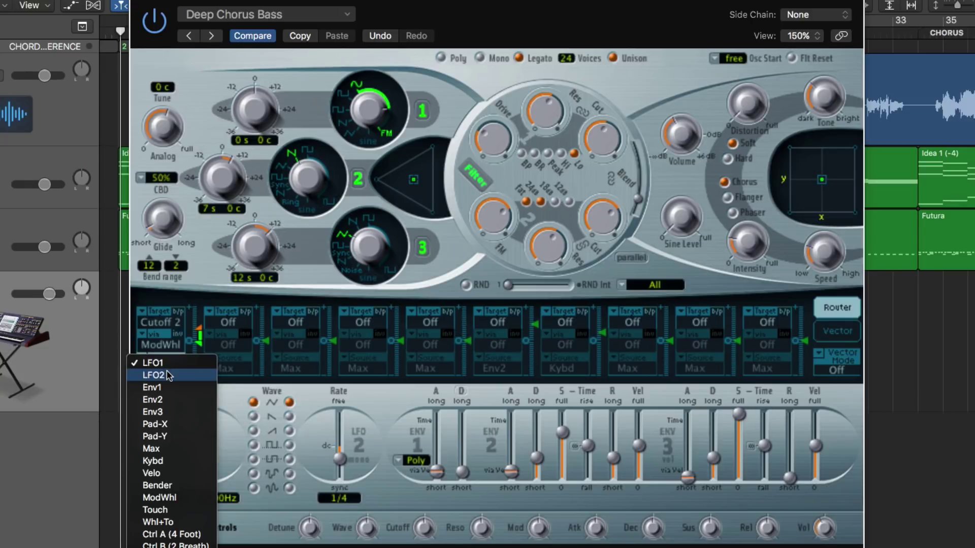
pyautogui.click(169, 376)
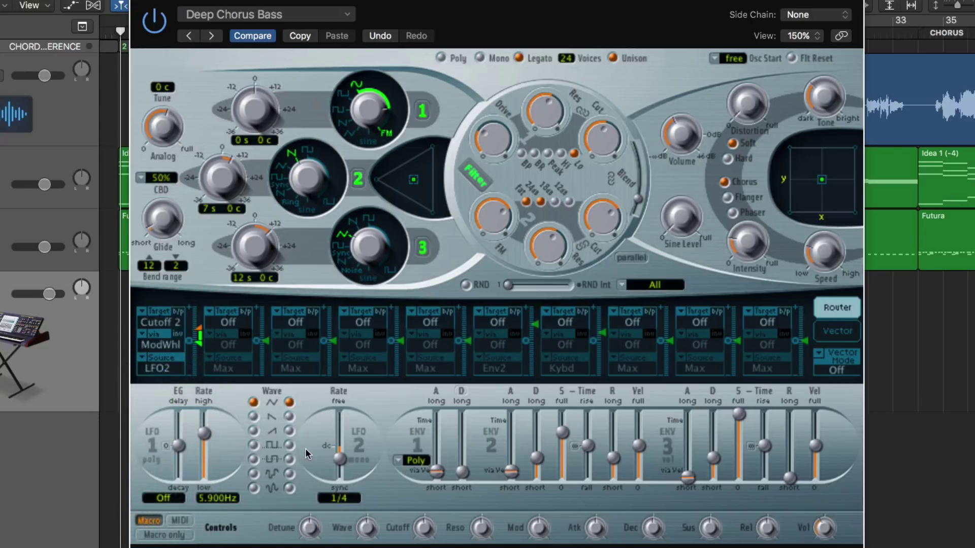
# Set LFO 2's rate to 1/2, raise the first route's mod wheel range to maximum and adjust filter 2's cutoff
pyautogui.moveTo(339, 458); pyautogui.dragTo(339, 459)
pyautogui.moveTo(198, 334); pyautogui.dragTo(193, 274)
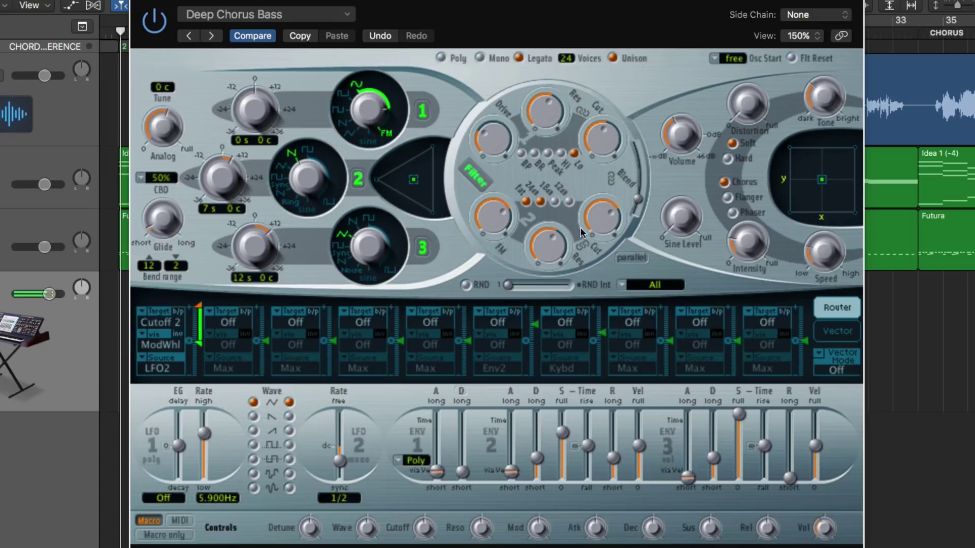
pyautogui.moveTo(581, 232); pyautogui.dragTo(613, 211)
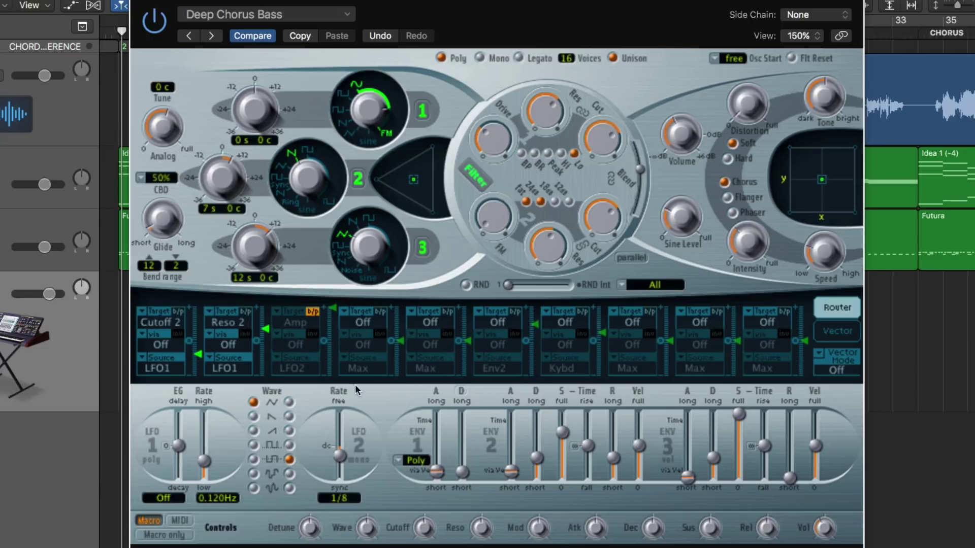
# Keep Reso 2 as the second route's target, then fine-tune the modulation amounts of the Cutoff 2 and Reso 2 routes
pyautogui.click(224, 325)
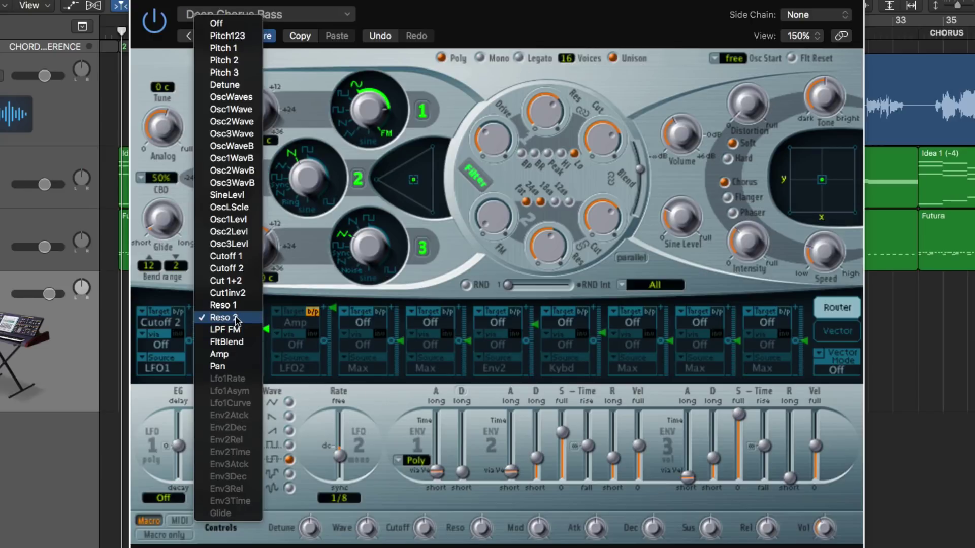
pyautogui.click(235, 321)
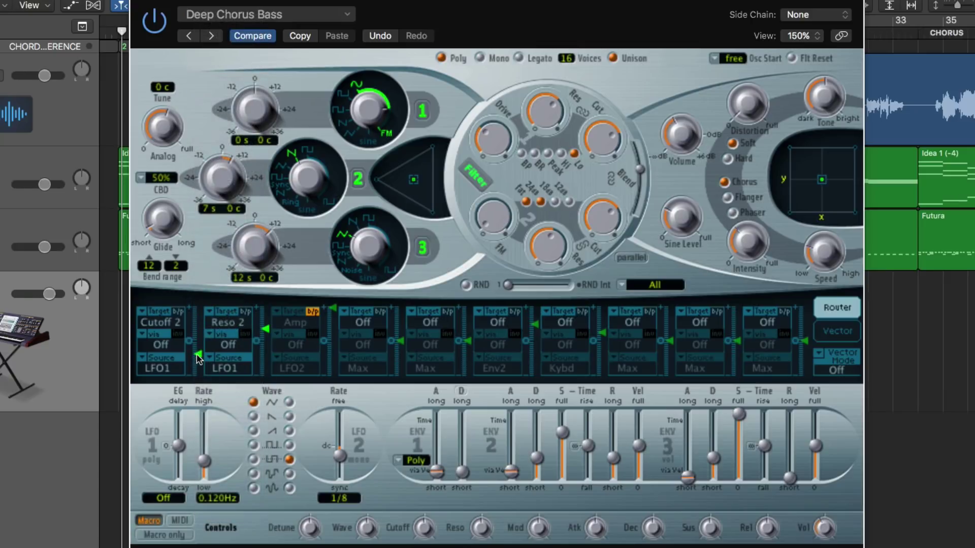
pyautogui.moveTo(197, 354)
pyautogui.mouseDown()
pyautogui.moveTo(203, 297)
pyautogui.moveTo(203, 370)
pyautogui.moveTo(204, 361)
pyautogui.mouseUp()
pyautogui.moveTo(266, 330); pyautogui.dragTo(265, 325)
# Take the third modulation route out of bypass, keeping Amp as its target
pyautogui.click(312, 312)
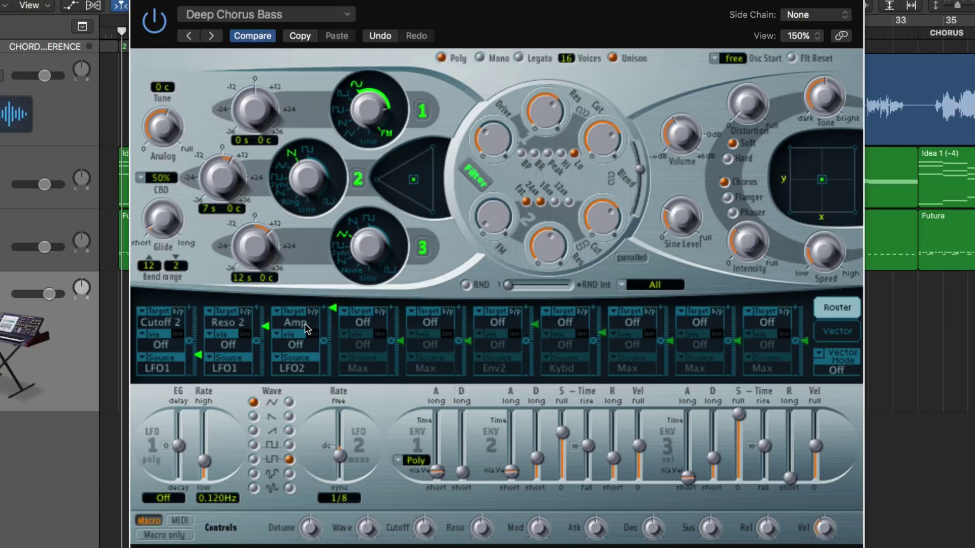
pyautogui.click(306, 325)
pyautogui.click(316, 323)
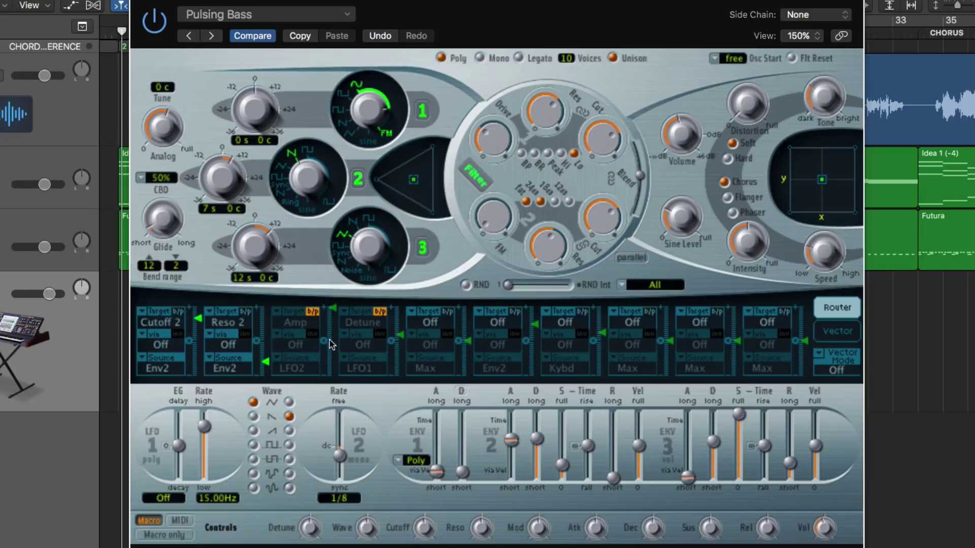
# Bypass the first two modulation routes and lower envelope 3's release to its shortest setting
pyautogui.click(246, 311)
pyautogui.click(181, 312)
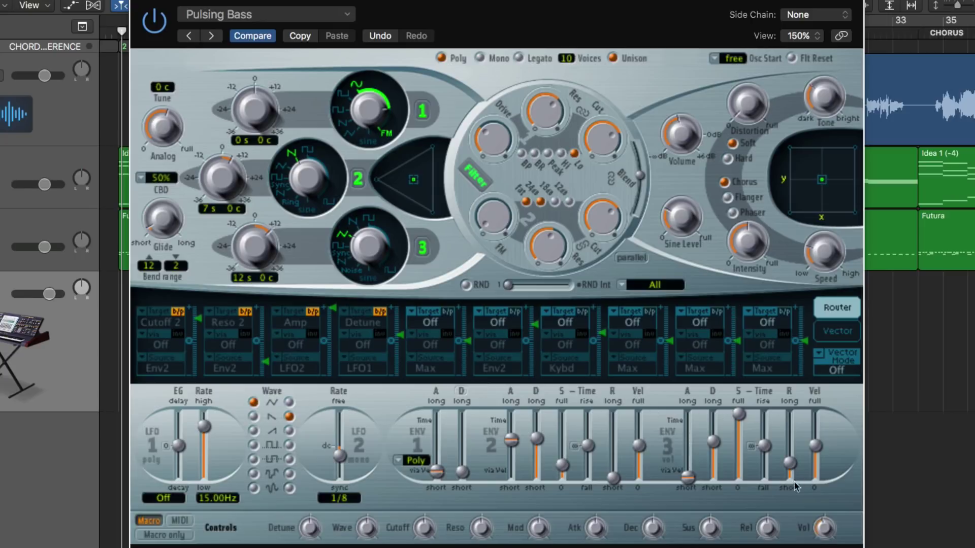
pyautogui.moveTo(790, 463); pyautogui.dragTo(786, 487)
# Try longer attack times on envelope 3 and return the attack to its shortest setting
pyautogui.moveTo(688, 486); pyautogui.dragTo(689, 448)
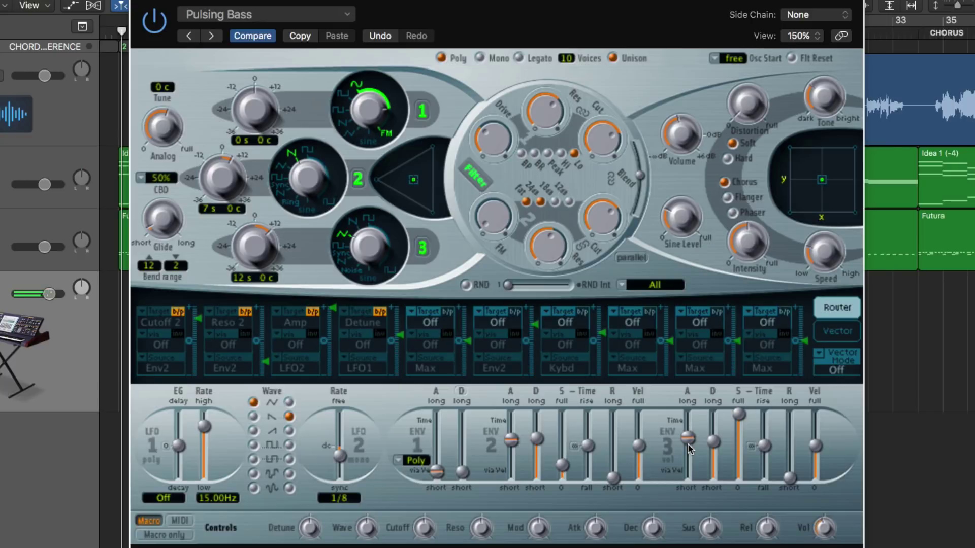
pyautogui.moveTo(688, 439); pyautogui.dragTo(693, 500)
pyautogui.moveTo(687, 477); pyautogui.dragTo(692, 447)
pyautogui.moveTo(691, 449)
pyautogui.mouseDown()
pyautogui.moveTo(691, 429)
pyautogui.moveTo(693, 499)
pyautogui.moveTo(697, 460)
pyautogui.mouseUp()
pyautogui.moveTo(689, 435); pyautogui.dragTo(688, 477)
# Try a longer release on envelope 3 and return the release to its shortest setting
pyautogui.moveTo(788, 480); pyautogui.dragTo(814, 486)
pyautogui.moveTo(790, 479); pyautogui.dragTo(793, 441)
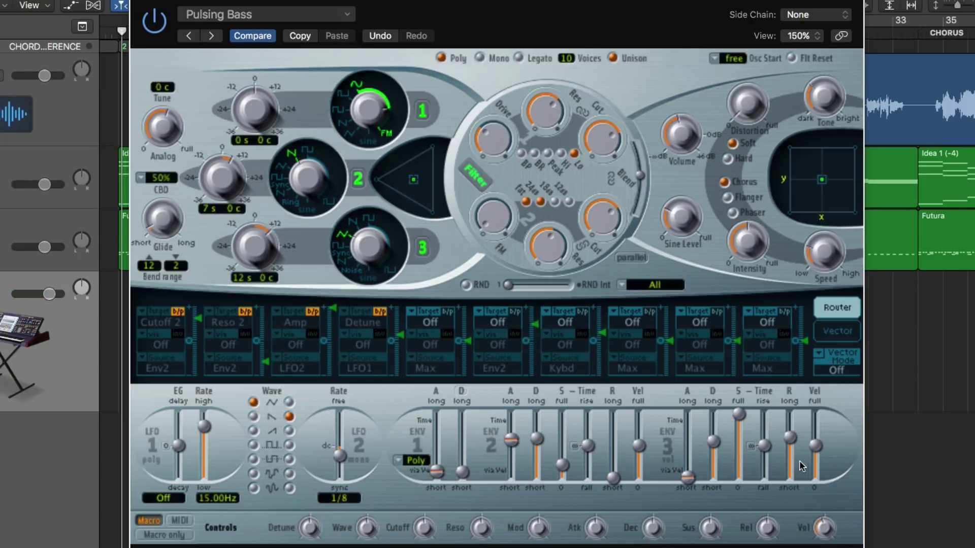
pyautogui.moveTo(787, 438); pyautogui.dragTo(781, 492)
# Lengthen envelope 3's attack and lower its sustain to slightly below the midpoint
pyautogui.moveTo(739, 415)
pyautogui.mouseDown()
pyautogui.moveTo(738, 464)
pyautogui.moveTo(740, 414)
pyautogui.mouseUp()
pyautogui.moveTo(739, 415); pyautogui.dragTo(741, 420)
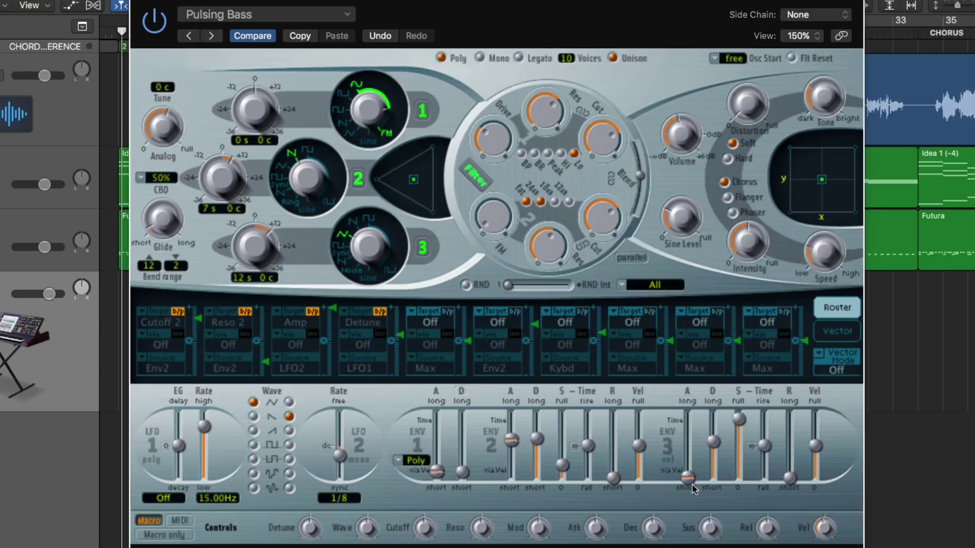
pyautogui.moveTo(688, 478); pyautogui.dragTo(691, 455)
pyautogui.moveTo(739, 419); pyautogui.dragTo(740, 453)
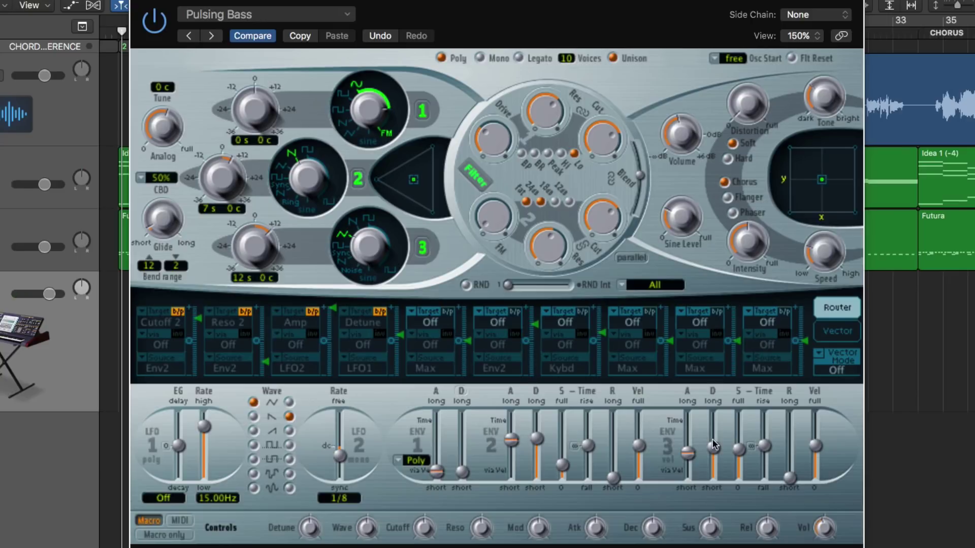
# Raise envelope 3's decay to about three quarters of its range and its release to about a quarter
pyautogui.moveTo(716, 447)
pyautogui.moveTo(715, 450); pyautogui.dragTo(713, 431)
pyautogui.moveTo(712, 431); pyautogui.dragTo(729, 422)
pyautogui.moveTo(717, 422)
pyautogui.mouseDown()
pyautogui.moveTo(733, 470)
pyautogui.moveTo(717, 458)
pyautogui.moveTo(720, 428)
pyautogui.mouseUp()
pyautogui.moveTo(790, 478); pyautogui.dragTo(793, 462)
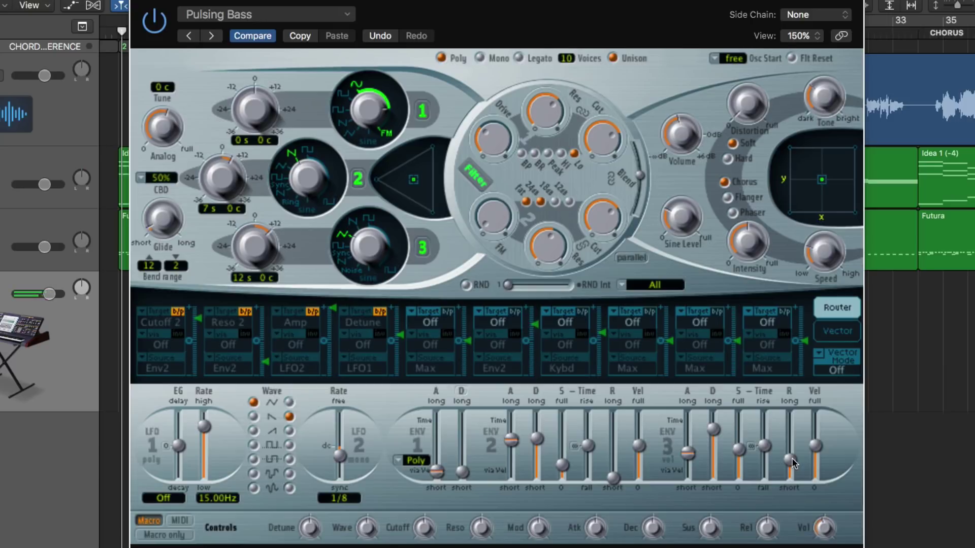
pyautogui.moveTo(793, 463); pyautogui.dragTo(794, 453)
# Take the first three modulation routes out of bypass and try LFO 2's second square wave before restoring its sawtooth
pyautogui.click(179, 313)
pyautogui.click(247, 311)
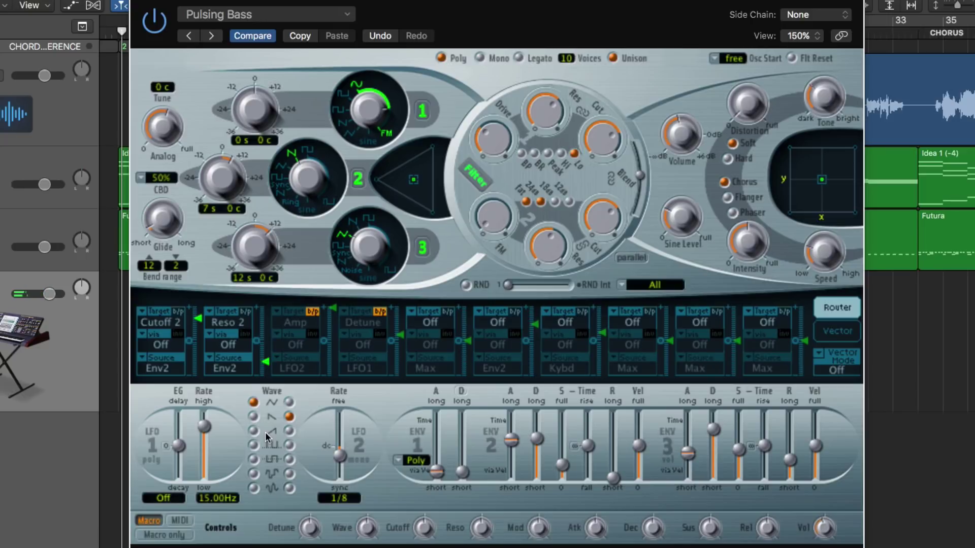
pyautogui.click(312, 311)
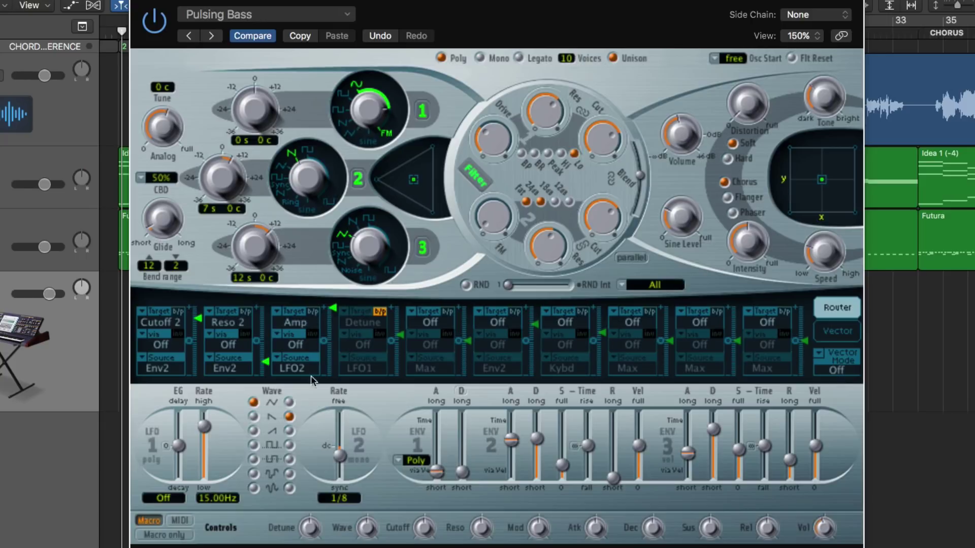
pyautogui.click(289, 459)
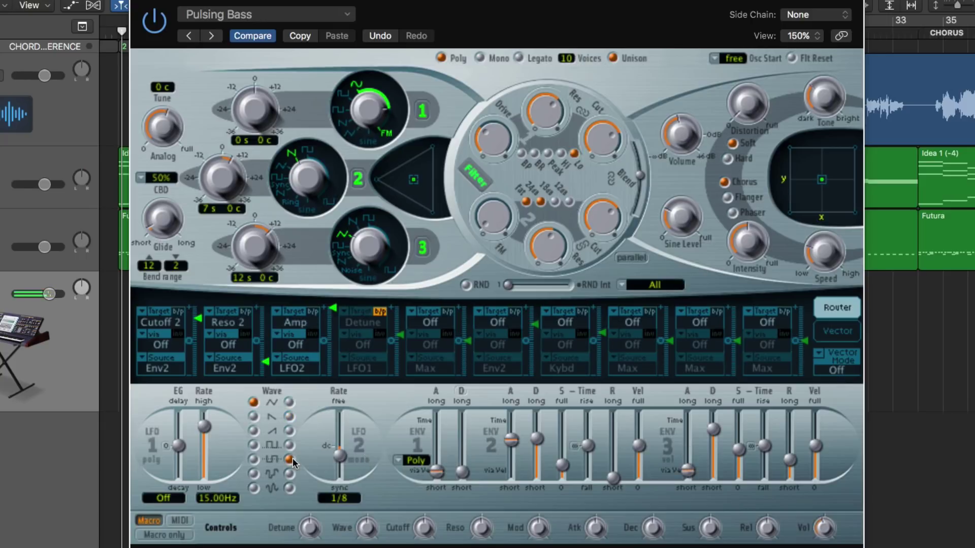
pyautogui.click(289, 416)
# Take the fourth modulation route out of bypass, keeping Detune as its target, and slightly adjust its amount
pyautogui.click(380, 312)
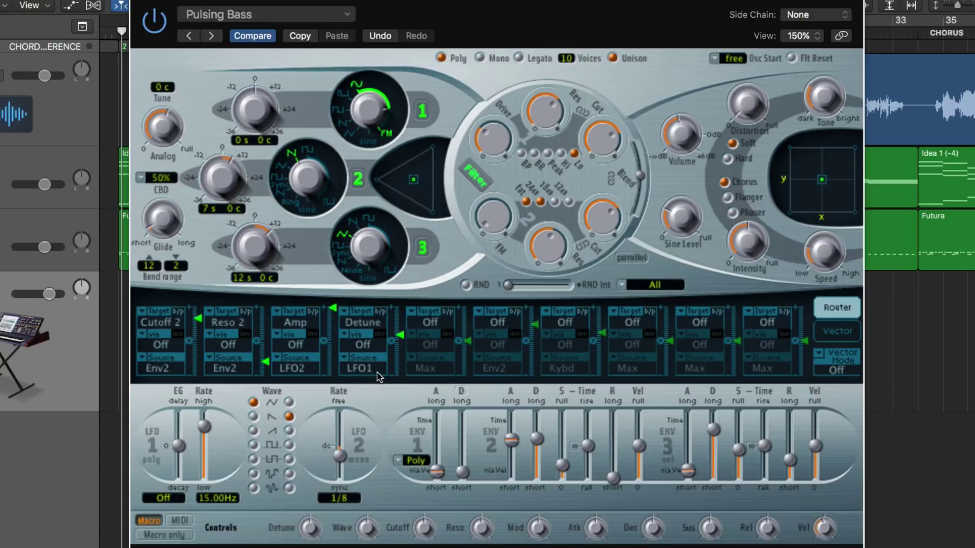
pyautogui.click(363, 323)
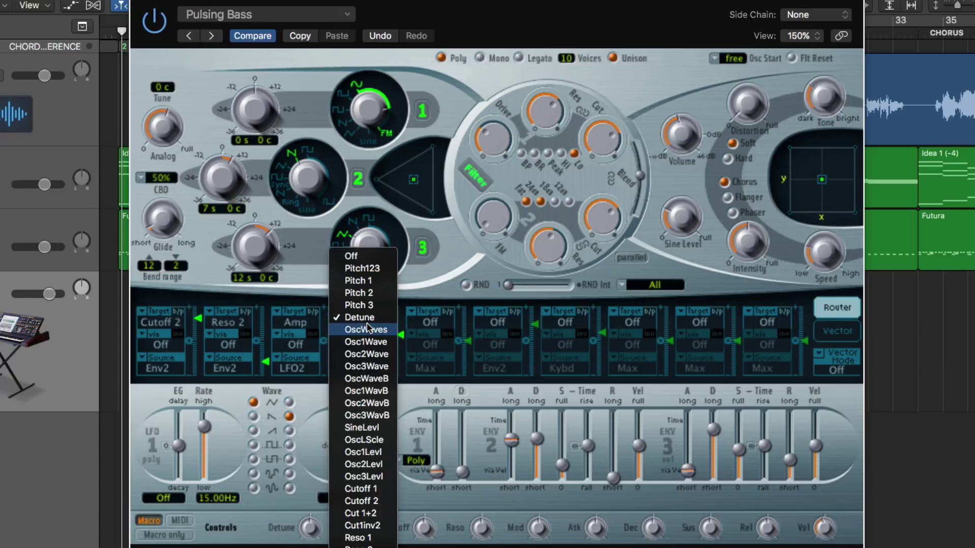
pyautogui.click(361, 317)
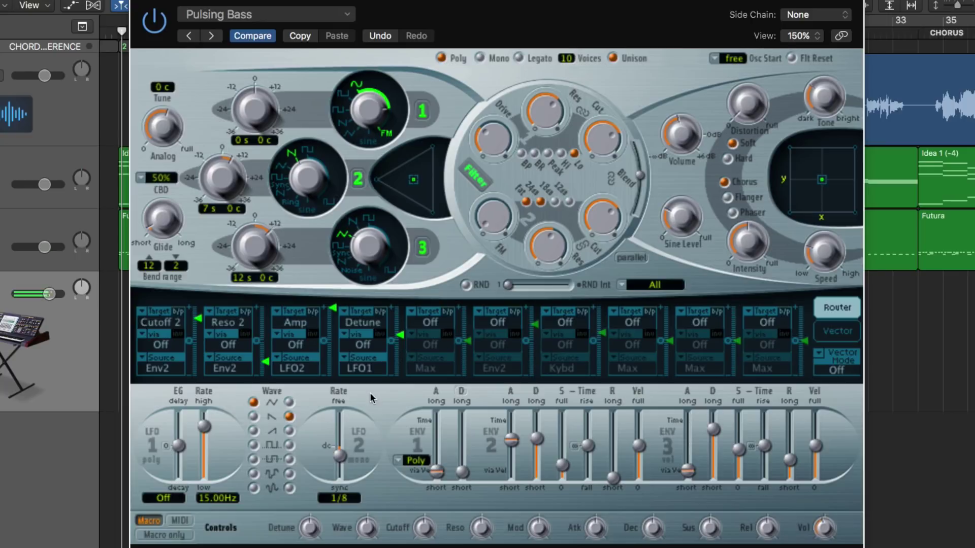
pyautogui.moveTo(400, 336)
pyautogui.mouseDown()
pyautogui.moveTo(407, 315)
pyautogui.moveTo(406, 340)
pyautogui.mouseUp()
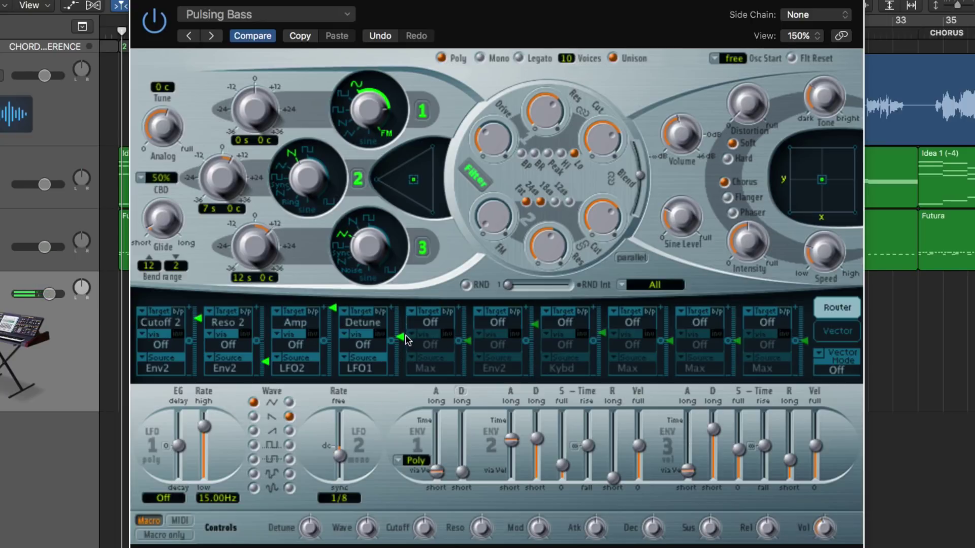
# Change the fourth route's target to Pan and raise its modulation amount
pyautogui.click(367, 323)
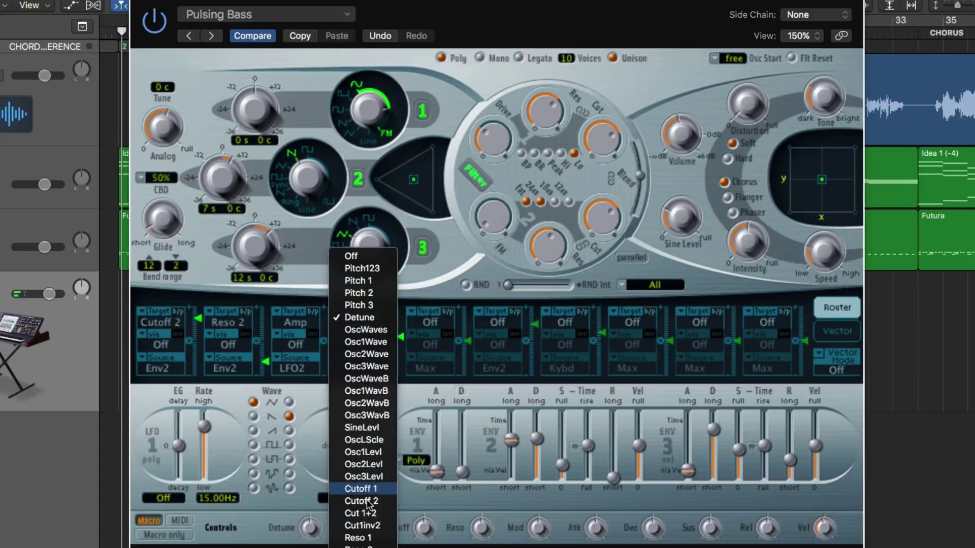
pyautogui.click(363, 547)
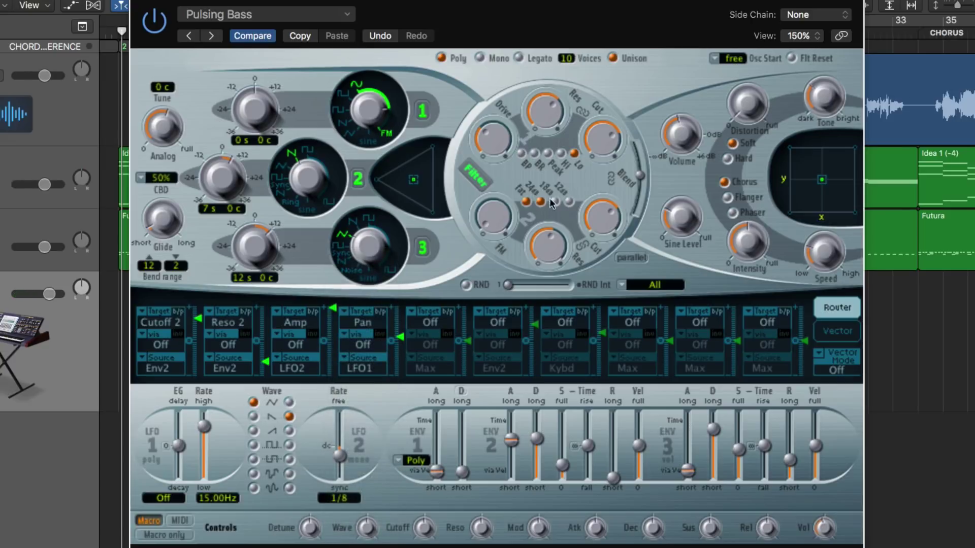
pyautogui.moveTo(400, 341); pyautogui.dragTo(401, 320)
# Slow LFO 1's rate to 0.300 Hz and set the fourth route's target to Cutoff 1
pyautogui.moveTo(204, 427); pyautogui.dragTo(213, 453)
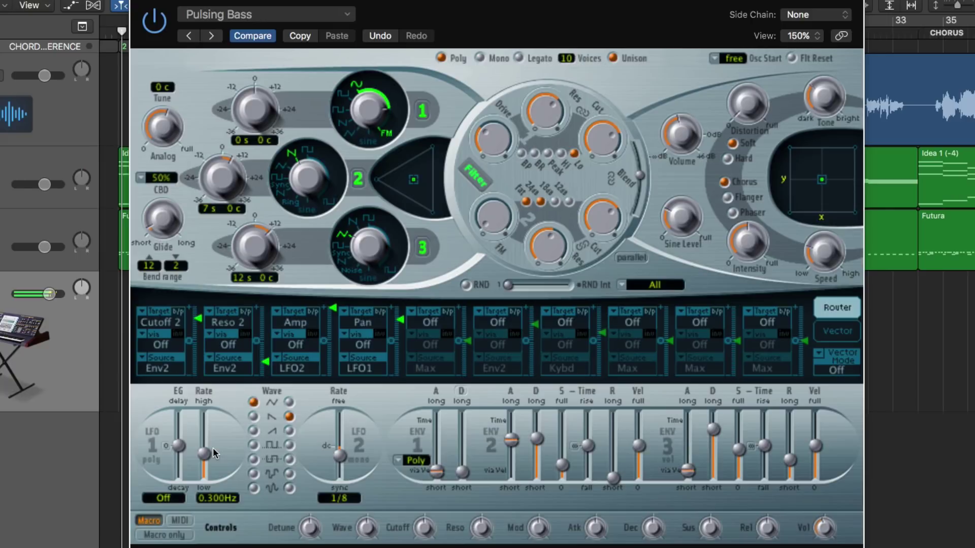
pyautogui.click(371, 325)
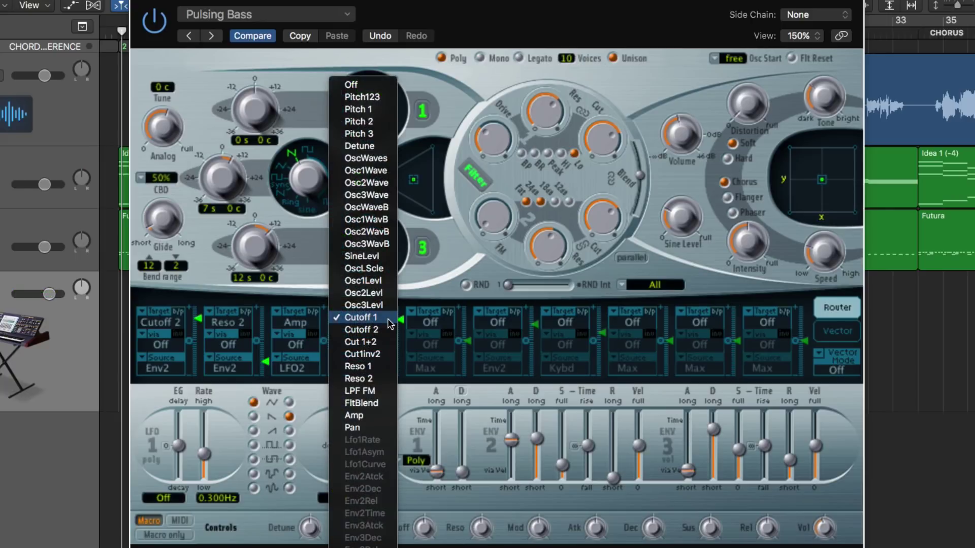
pyautogui.click(389, 322)
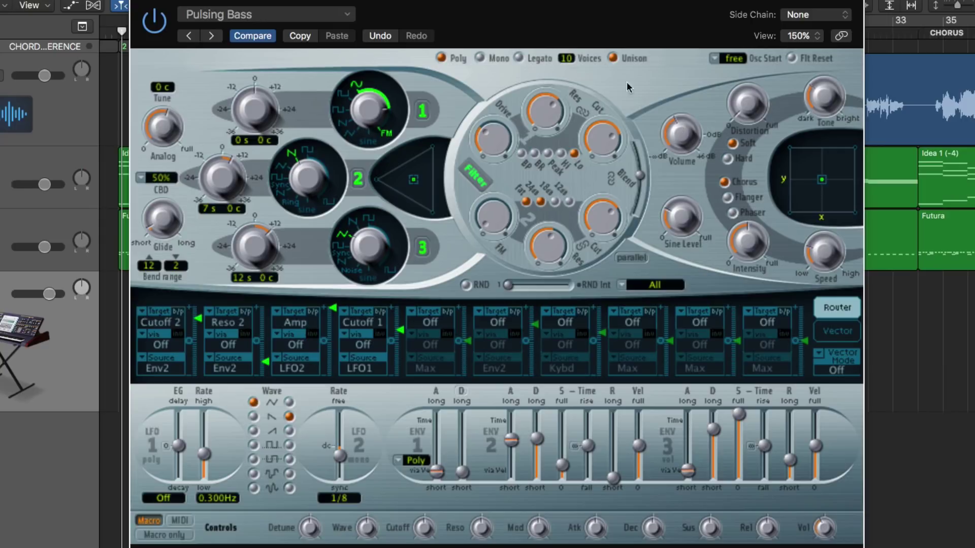
# Switch the voice mode to Legato and audition the track with LFO 2 set to the second square wave
pyautogui.click(519, 57)
pyautogui.moveTo(679, 127)
pyautogui.mouseDown()
pyautogui.moveTo(679, 160)
pyautogui.moveTo(680, 138)
pyautogui.mouseUp()
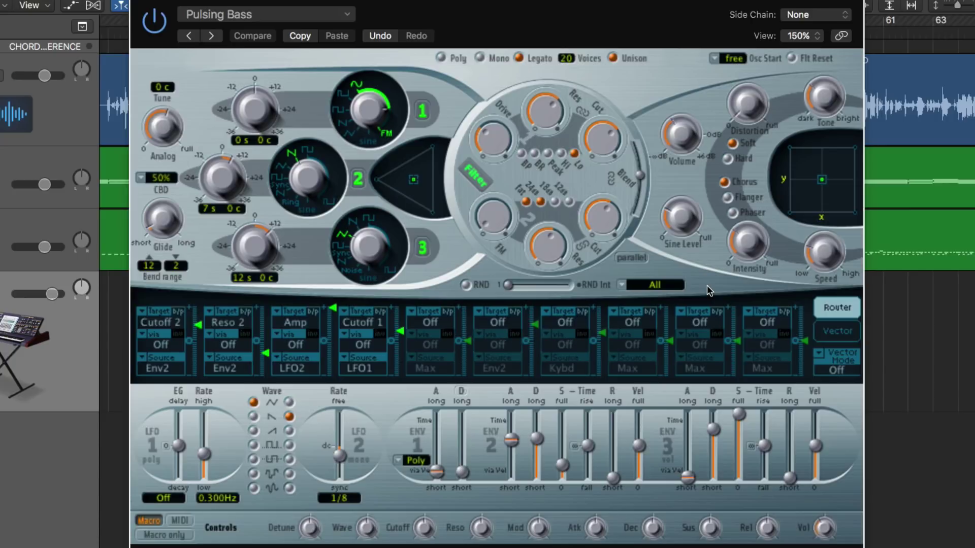
pyautogui.press('space')
pyautogui.click(290, 459)
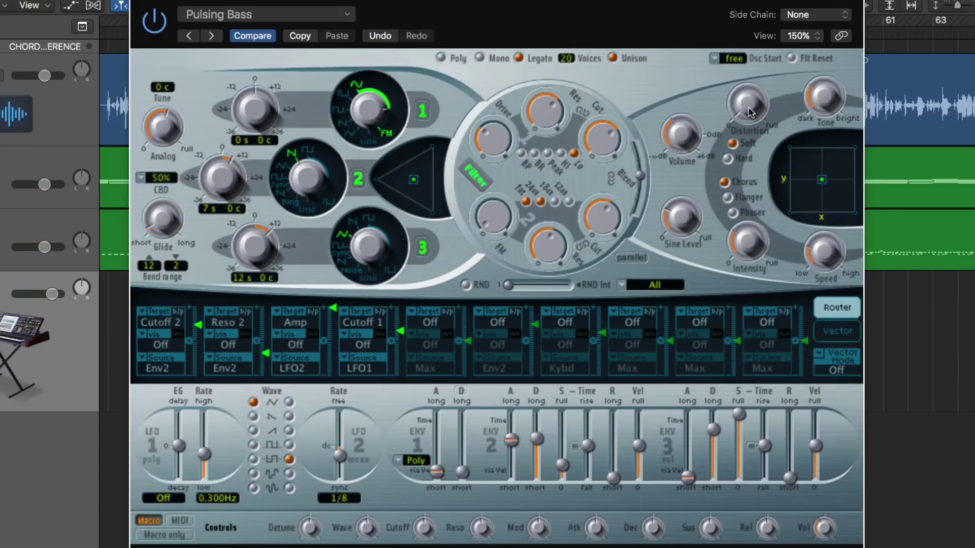
# Raise the distortion to about halfway and fine-tune the synth's output volume
pyautogui.moveTo(747, 104); pyautogui.dragTo(763, 8)
pyautogui.moveTo(682, 129)
pyautogui.mouseDown()
pyautogui.moveTo(687, 97)
pyautogui.moveTo(684, 116)
pyautogui.mouseUp()
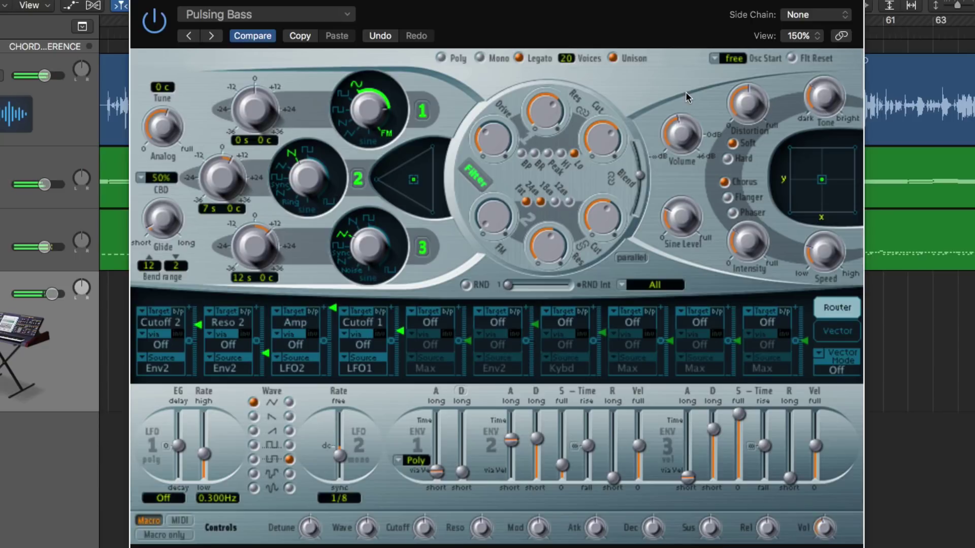
pyautogui.moveTo(681, 124); pyautogui.dragTo(680, 126)
pyautogui.moveTo(684, 209)
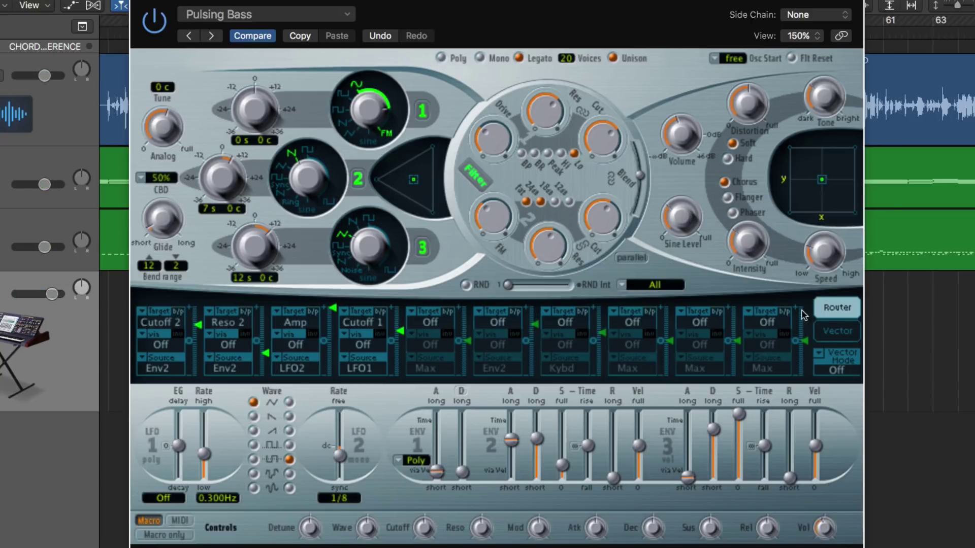
# Set the third modulation route's target from Amp to Off in the router
pyautogui.click(839, 333)
pyautogui.click(304, 326)
pyautogui.click(295, 8)
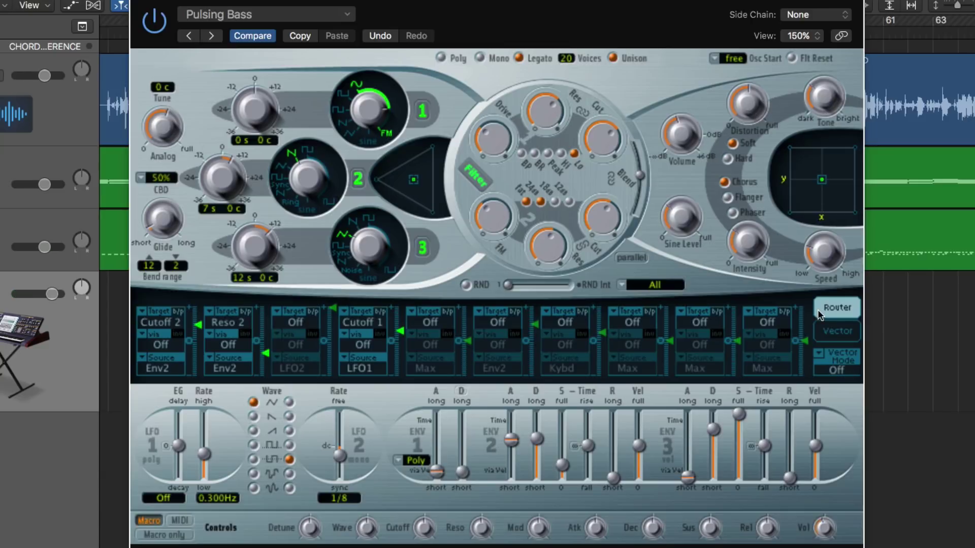
# Show the vector envelope, try the Mix and XY vector modes, and set the mode to Mix+XY
pyautogui.click(836, 337)
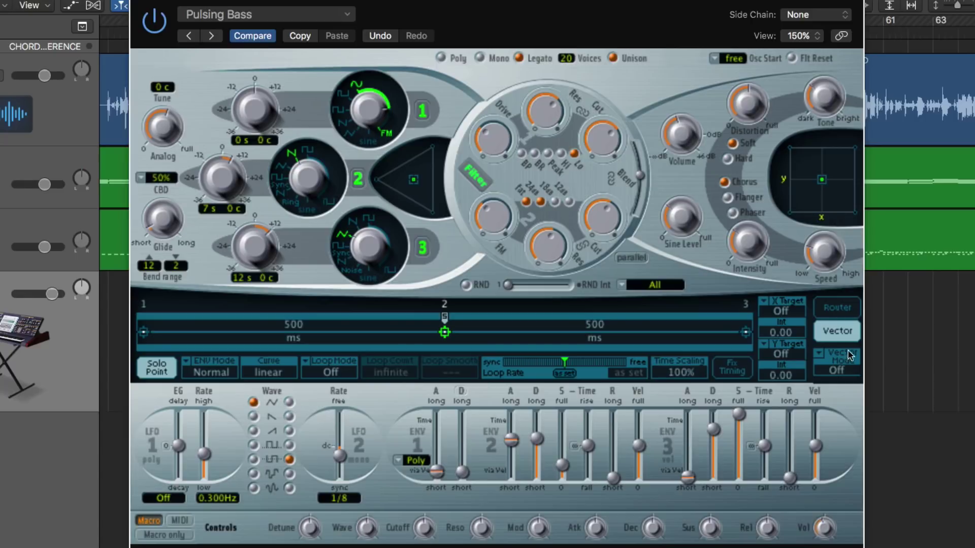
pyautogui.click(851, 371)
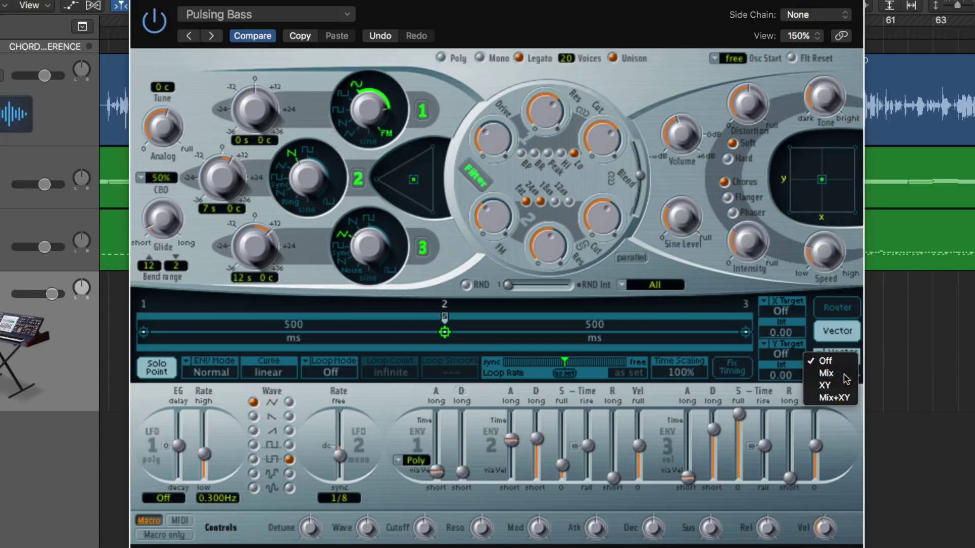
pyautogui.click(826, 374)
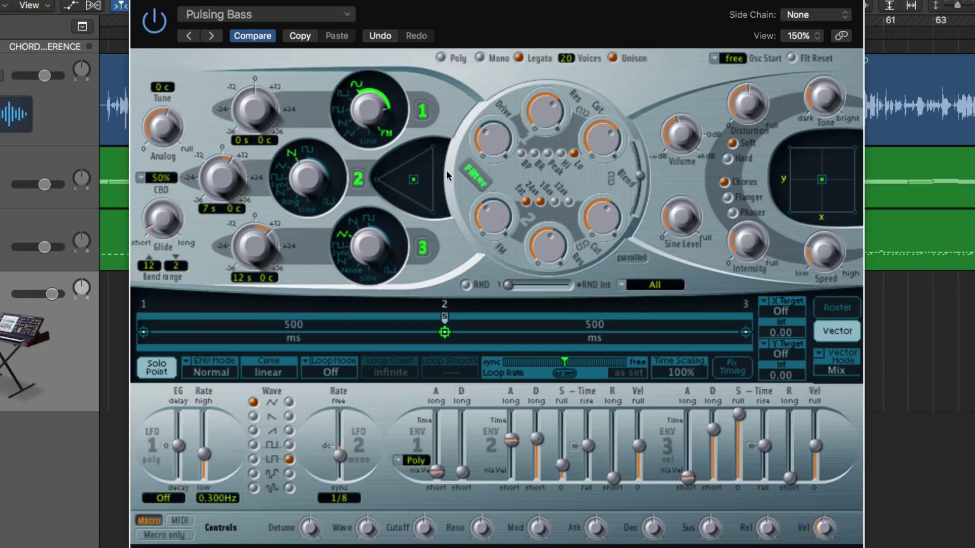
pyautogui.click(830, 371)
pyautogui.click(828, 373)
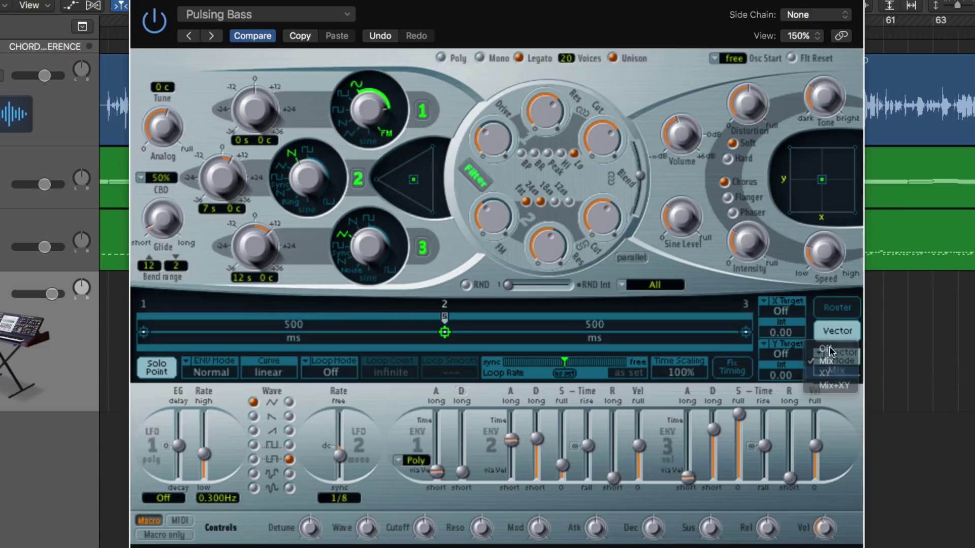
pyautogui.click(858, 368)
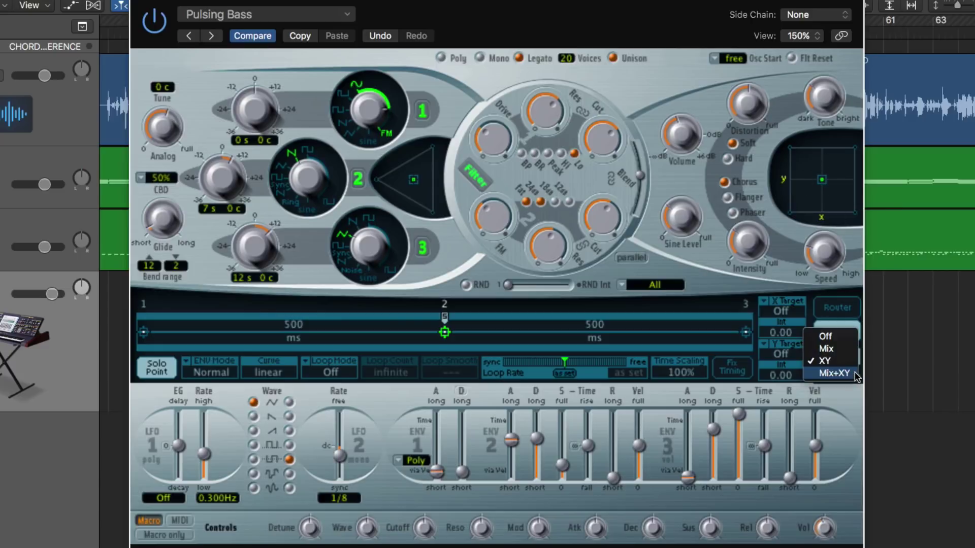
pyautogui.click(850, 375)
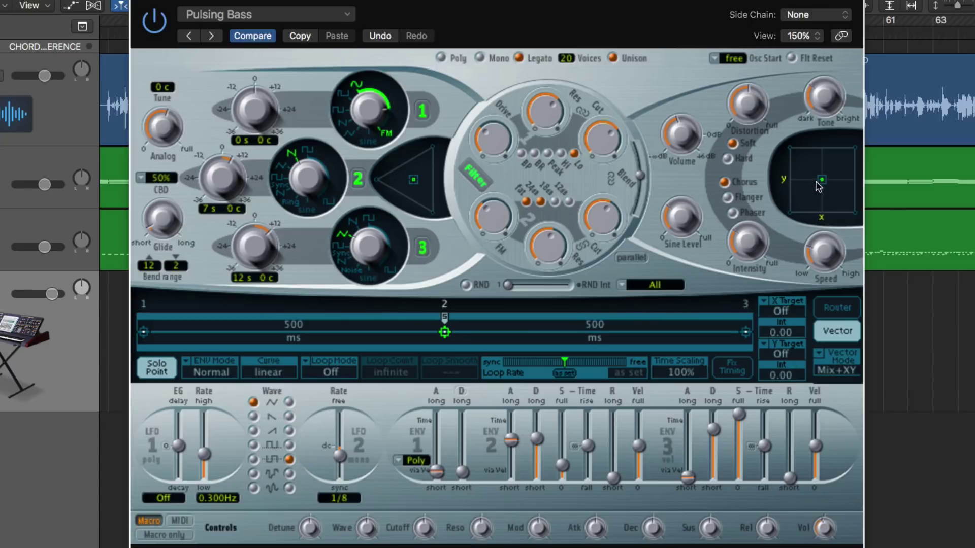
# Set the vector envelope's X target to Cutoff 1 and its Y target to Cutoff 2
pyautogui.moveTo(821, 186)
pyautogui.mouseDown()
pyautogui.moveTo(818, 171)
pyautogui.moveTo(817, 184)
pyautogui.mouseUp()
pyautogui.moveTo(807, 185); pyautogui.dragTo(816, 184)
pyautogui.click(782, 312)
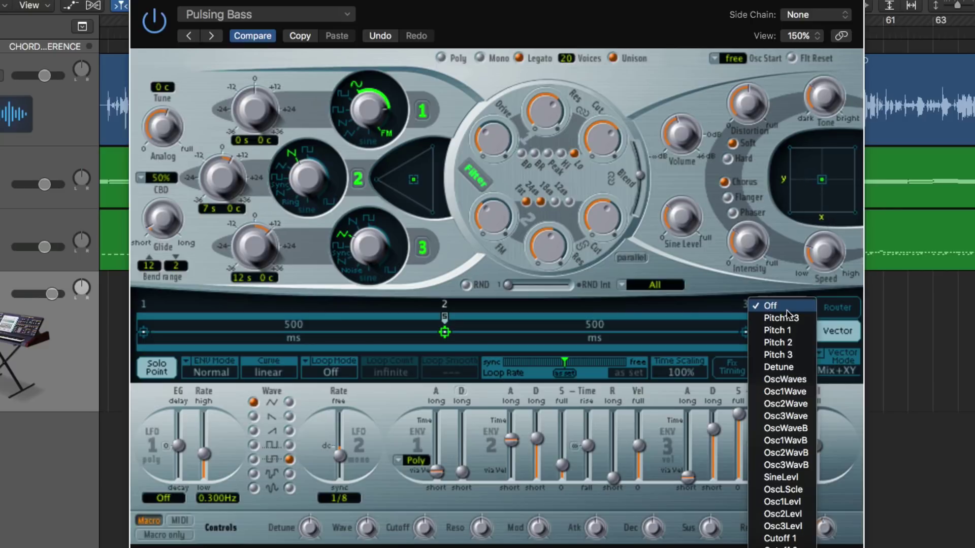
pyautogui.click(801, 539)
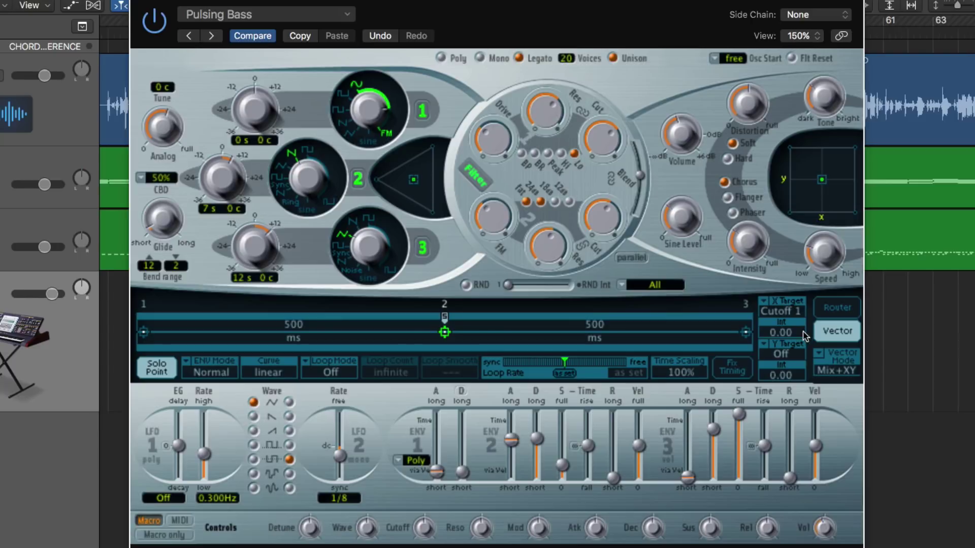
pyautogui.click(795, 357)
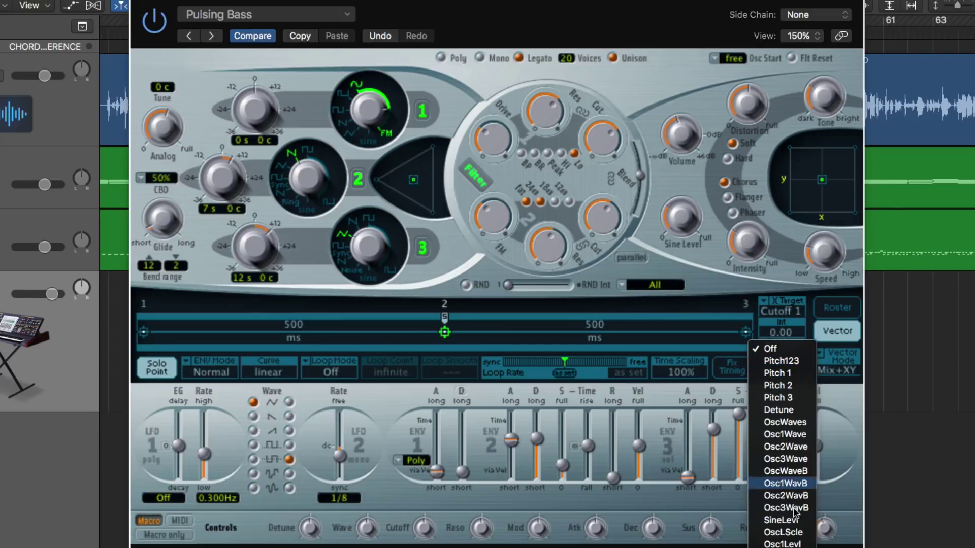
pyautogui.click(797, 547)
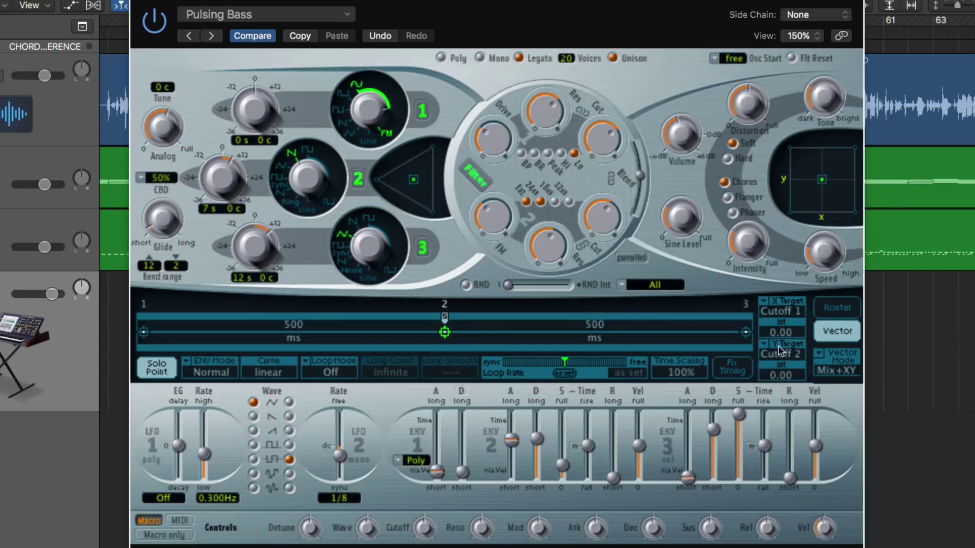
# Set the X target intensity to 0.88 and the Y target intensity to 0.52
pyautogui.moveTo(779, 334); pyautogui.dragTo(781, 290)
pyautogui.moveTo(786, 346); pyautogui.dragTo(784, 263)
pyautogui.moveTo(786, 205); pyautogui.dragTo(765, 115)
# Move the XY pad's point near its lower-left corner and turn the distortion down to zero
pyautogui.moveTo(824, 182); pyautogui.dragTo(801, 215)
pyautogui.moveTo(745, 113); pyautogui.dragTo(763, 220)
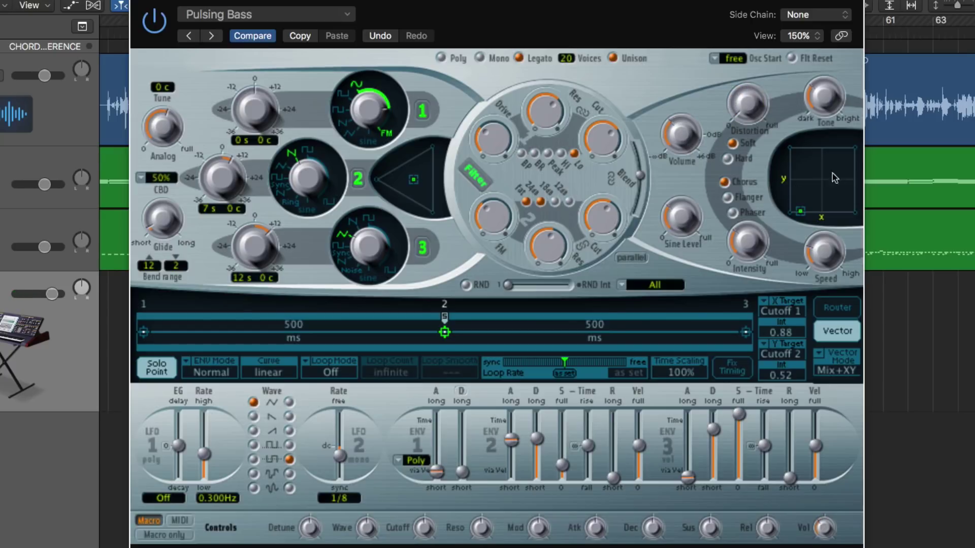
# Move the XY pad's point into its upper-right area and lower the X target intensity to 0.34
pyautogui.moveTo(807, 197); pyautogui.dragTo(841, 163)
pyautogui.moveTo(789, 336); pyautogui.dragTo(783, 379)
pyautogui.moveTo(783, 437); pyautogui.dragTo(783, 446)
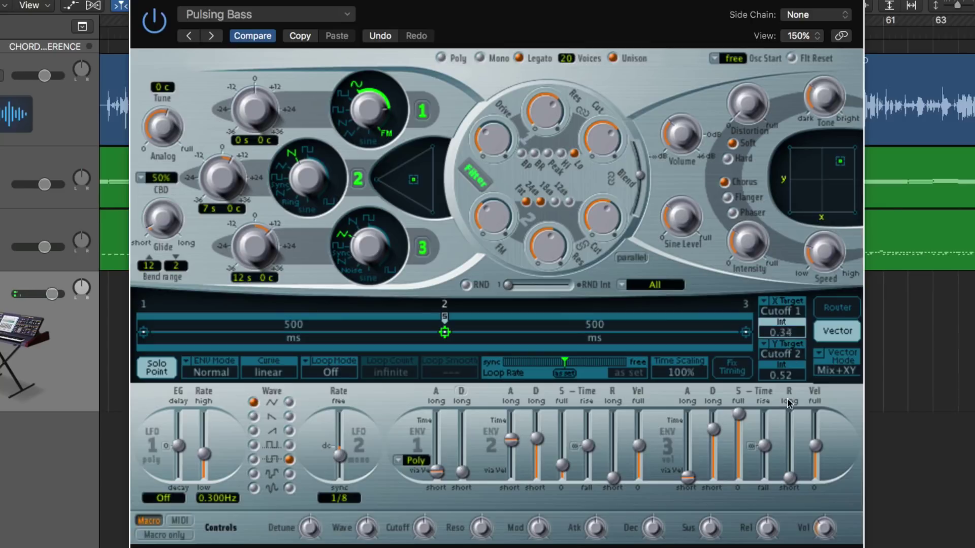
# Set the X target intensity to -0.82 and move the XY pad's point to the centre
pyautogui.moveTo(789, 404); pyautogui.dragTo(789, 390)
pyautogui.doubleClick(787, 333)
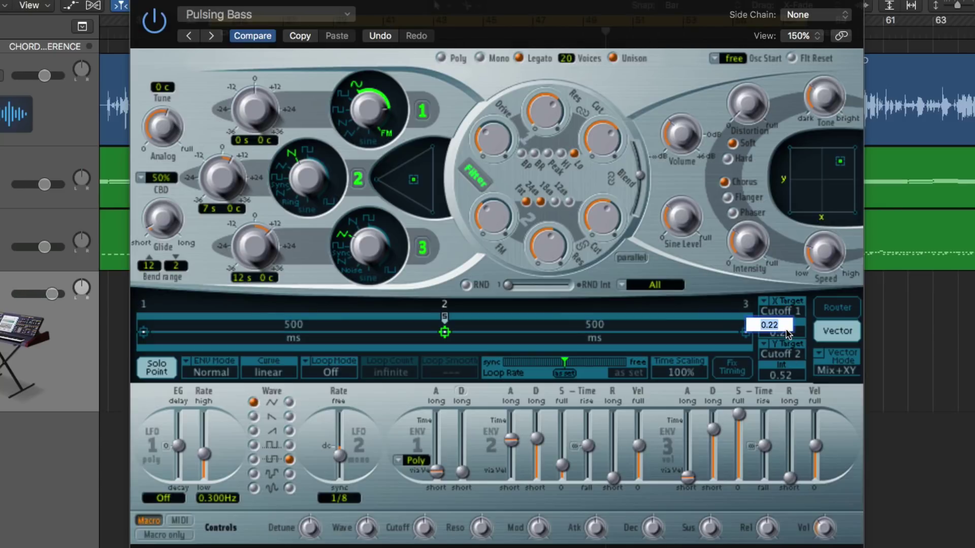
pyautogui.write('-5')
pyautogui.press('Return')
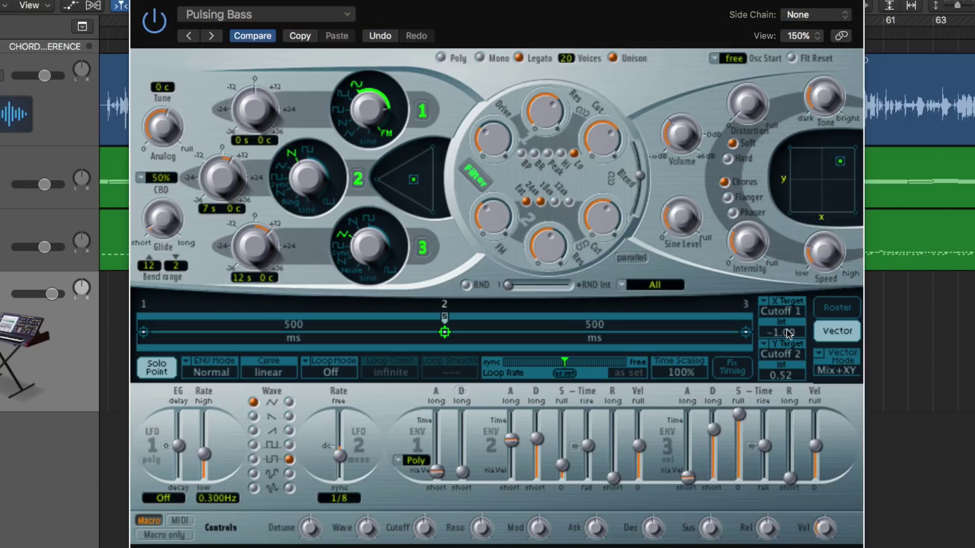
pyautogui.moveTo(787, 331); pyautogui.dragTo(807, 244)
pyautogui.moveTo(841, 162); pyautogui.dragTo(814, 175)
pyautogui.moveTo(820, 171)
pyautogui.mouseDown()
pyautogui.moveTo(832, 174)
pyautogui.moveTo(818, 182)
pyautogui.mouseUp()
# Initialise the vector envelope to an 8/8 loop and check several of its points
pyautogui.rightClick(384, 330)
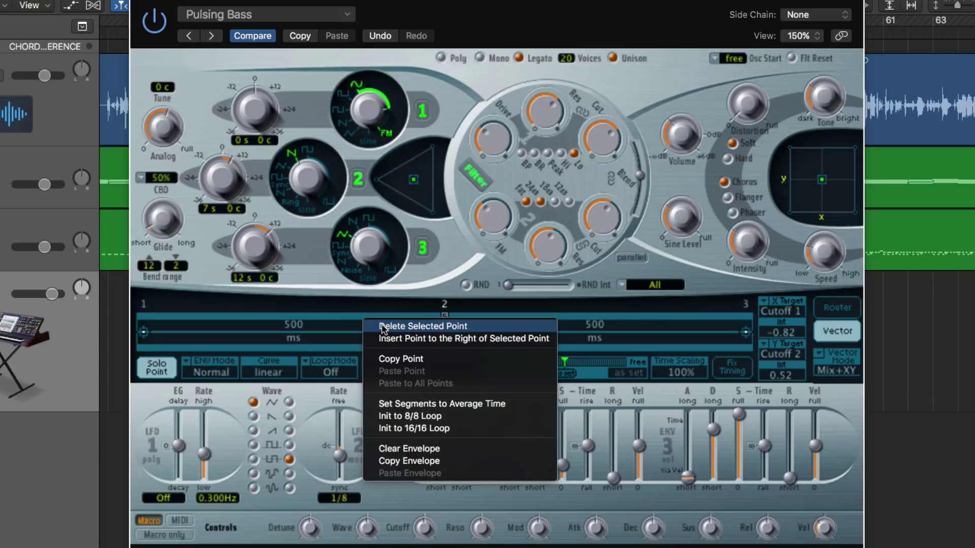
pyautogui.click(480, 416)
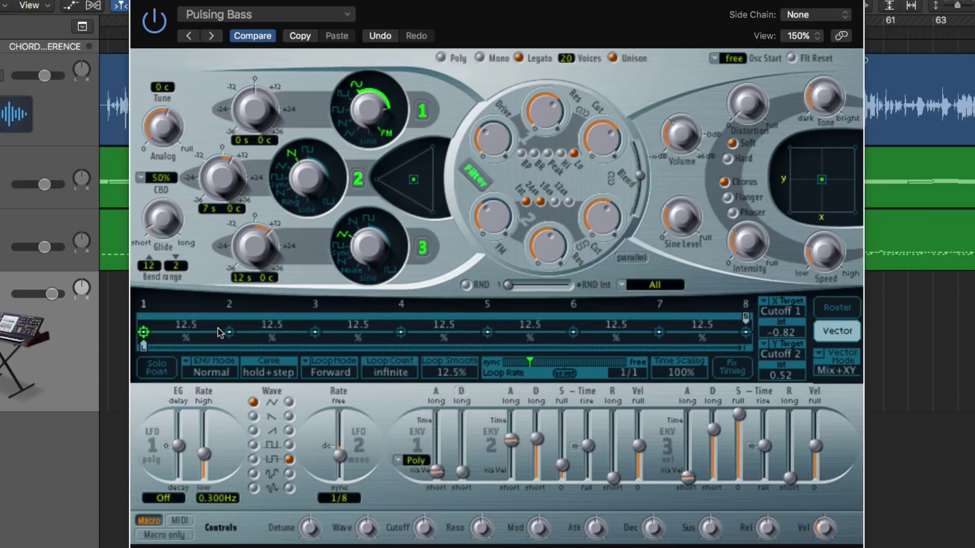
pyautogui.click(314, 332)
pyautogui.click(401, 333)
pyautogui.click(487, 333)
pyautogui.click(144, 333)
# Shift envelope point 2 toward oscillator 1 in the mix triangle and the XY pad's lower-left area, and point 3 toward oscillator 2
pyautogui.click(229, 332)
pyautogui.moveTo(409, 179); pyautogui.dragTo(418, 165)
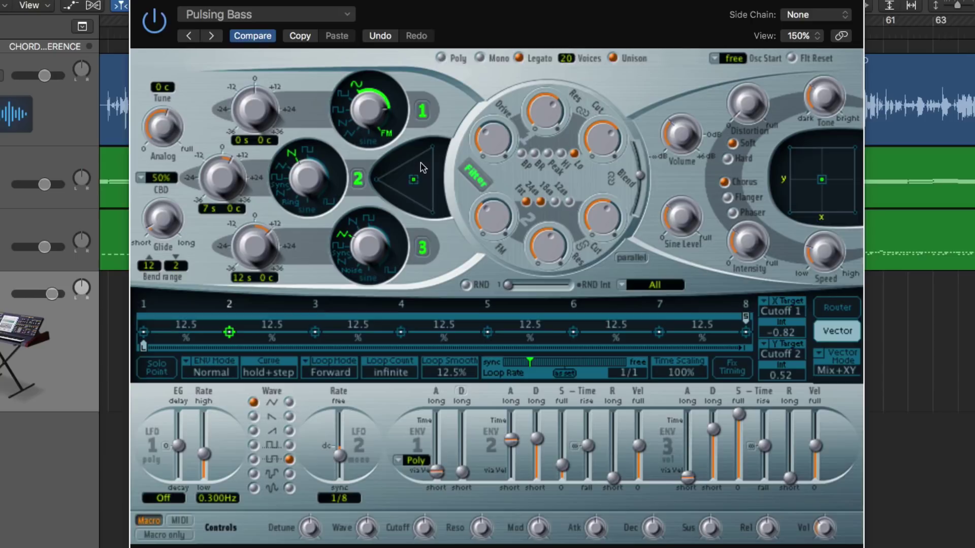
pyautogui.click(806, 193)
pyautogui.click(315, 332)
pyautogui.click(391, 180)
# Shift envelope point 4 toward oscillator 3 and the XY pad's lower-right area, and point 5 toward oscillator 1
pyautogui.click(401, 332)
pyautogui.click(423, 194)
pyautogui.click(842, 199)
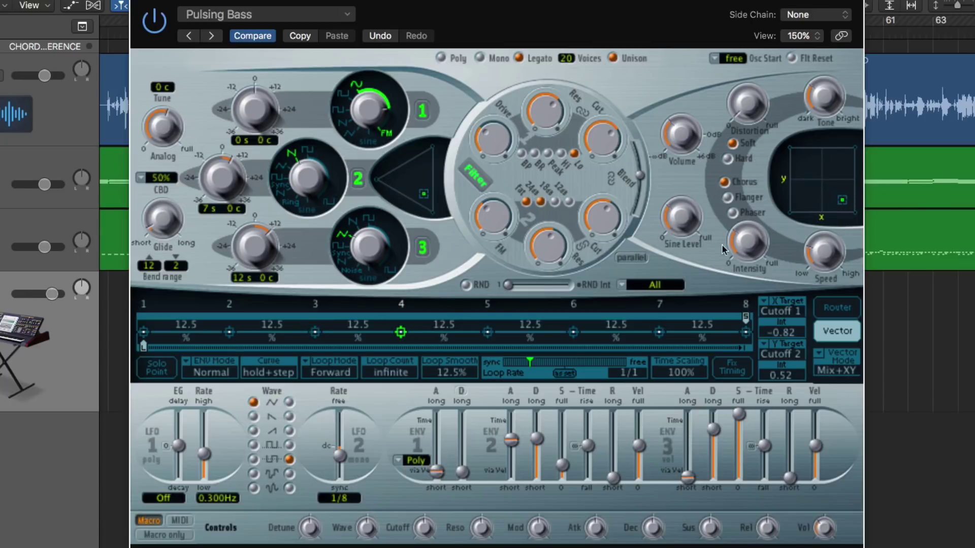
pyautogui.click(487, 334)
pyautogui.click(427, 164)
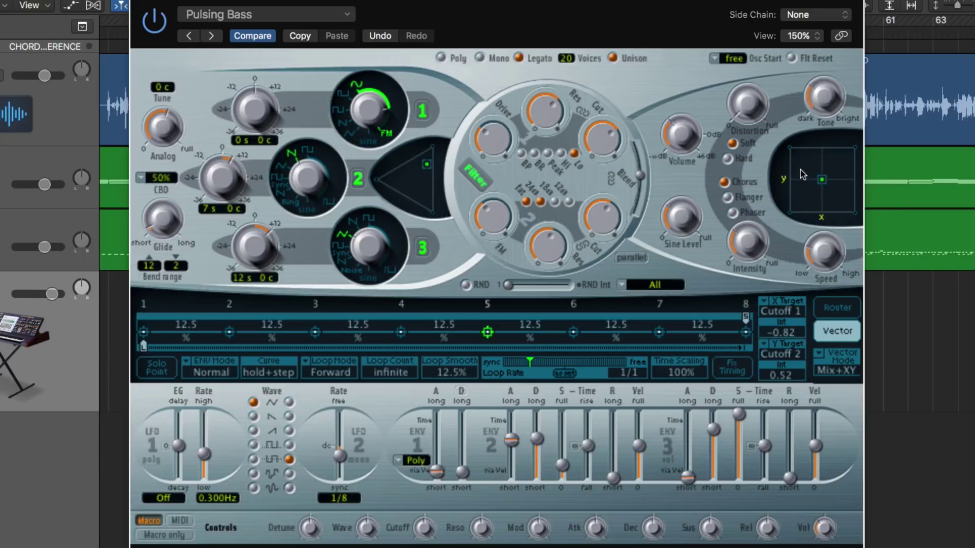
# Leave points 6 and 7 centred and shift envelope point 8 toward oscillator 3 and the XY pad's upper-left area
pyautogui.click(574, 333)
pyautogui.click(659, 333)
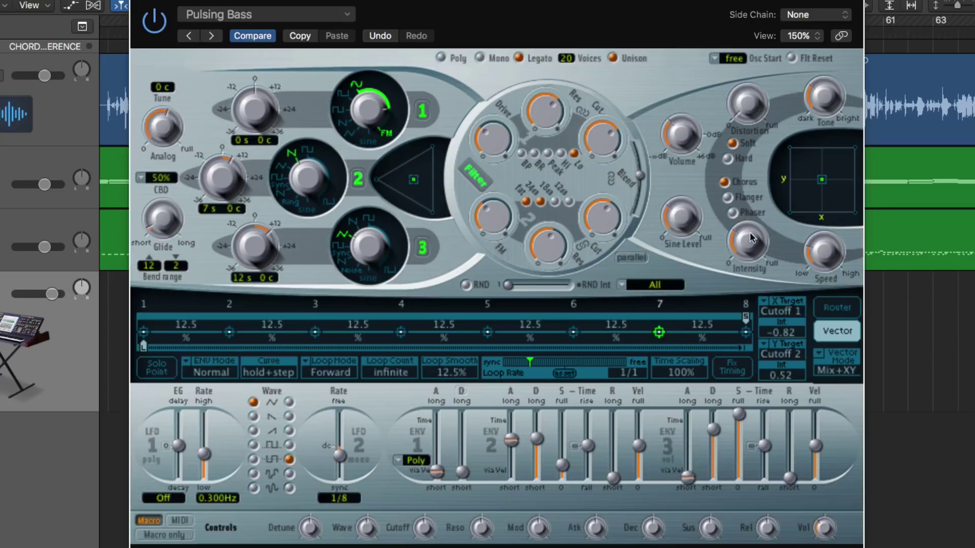
pyautogui.click(746, 333)
pyautogui.moveTo(414, 180); pyautogui.dragTo(429, 207)
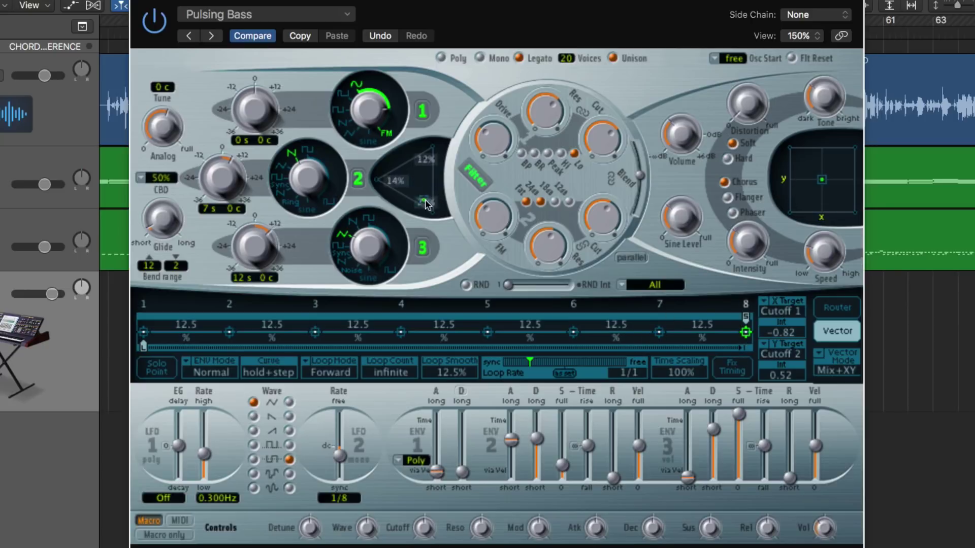
pyautogui.moveTo(820, 179); pyautogui.dragTo(803, 157)
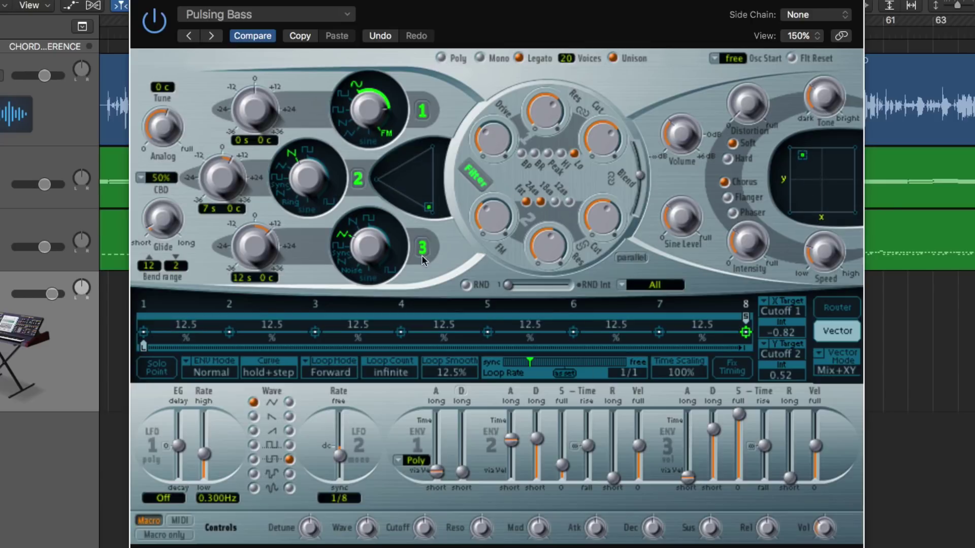
# Review the mix and XY positions of envelope points 1 to 3 and the envelope's editing commands
pyautogui.click(142, 332)
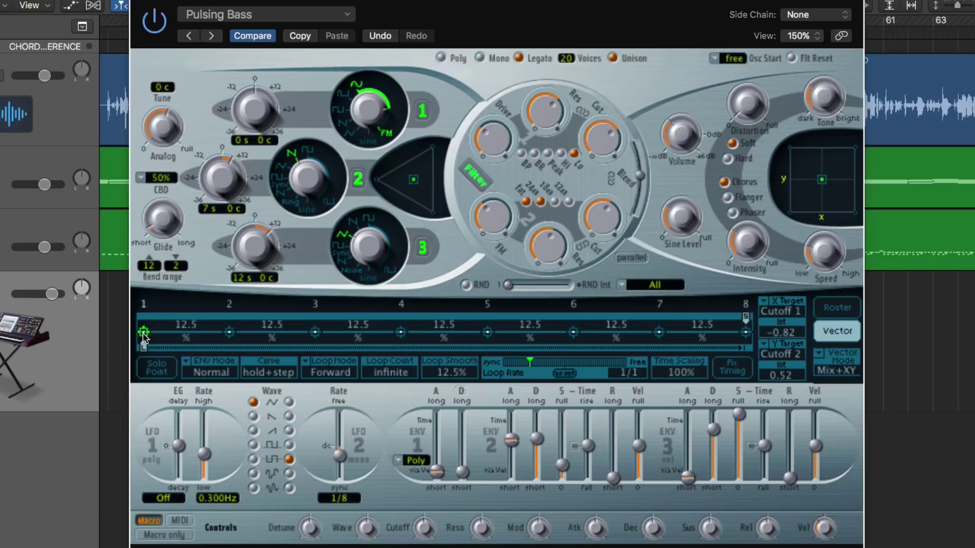
pyautogui.click(229, 332)
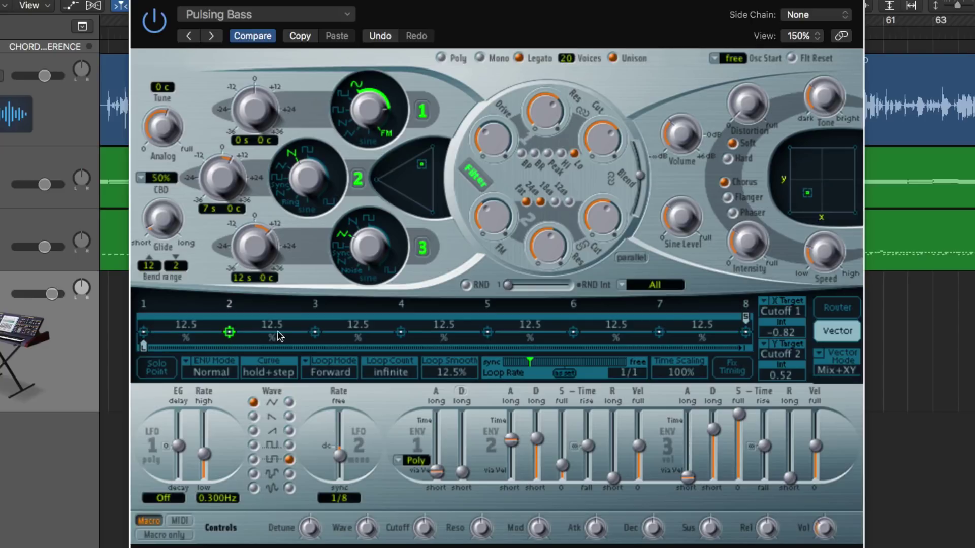
pyautogui.click(315, 332)
pyautogui.click(144, 332)
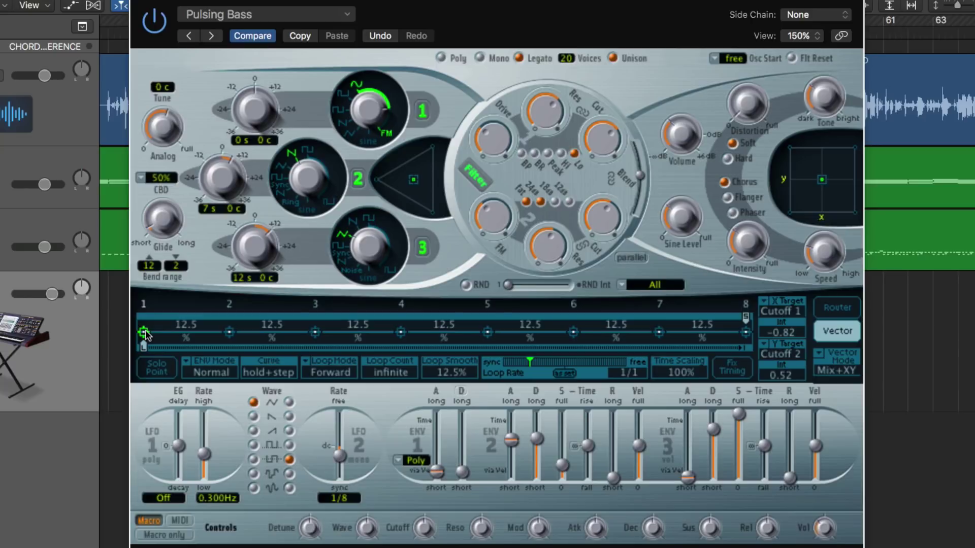
pyautogui.rightClick(177, 327)
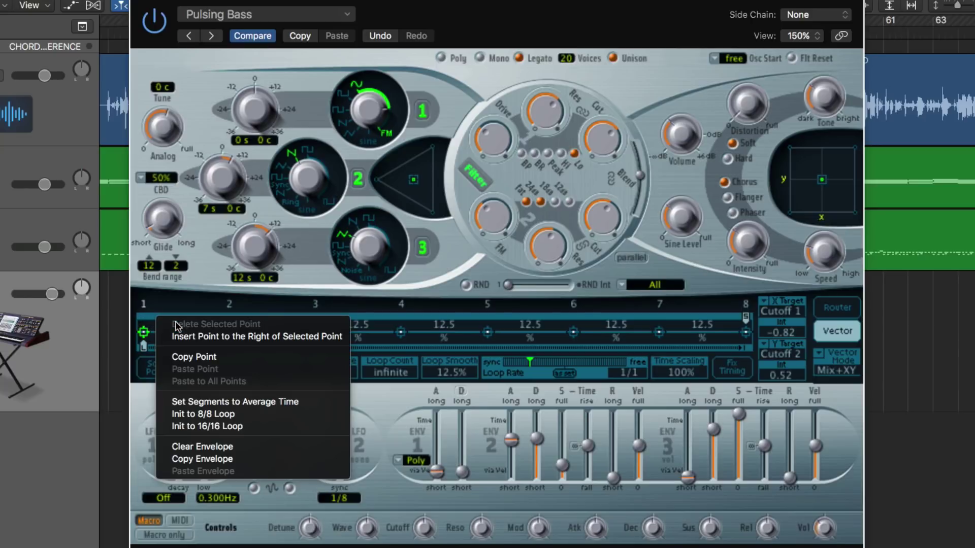
pyautogui.click(197, 312)
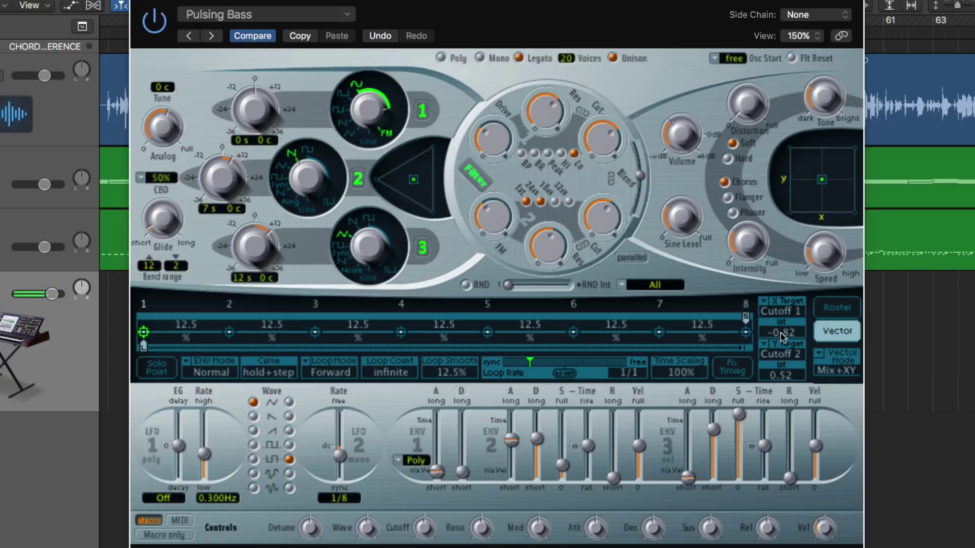
# Set the X target intensity to -1.00 and the Y target intensity to 0.61
pyautogui.moveTo(781, 333); pyautogui.dragTo(787, 374)
pyautogui.moveTo(786, 375); pyautogui.dragTo(786, 319)
pyautogui.click(837, 308)
pyautogui.click(837, 331)
# Set the third modulation route's target to Amp with reduced intensity and switch LFO 2 to the falling sawtooth wave
pyautogui.click(837, 309)
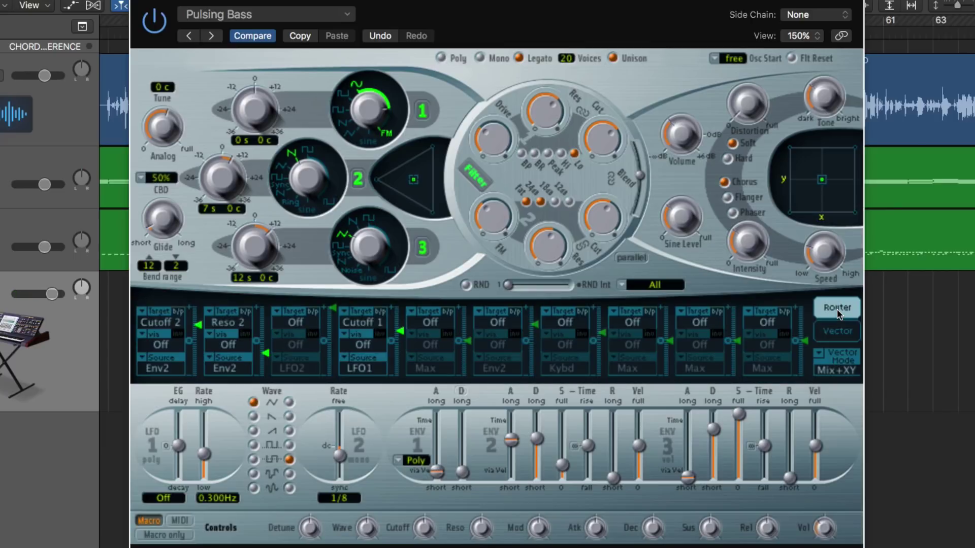
pyautogui.click(312, 311)
pyautogui.click(313, 311)
pyautogui.click(299, 321)
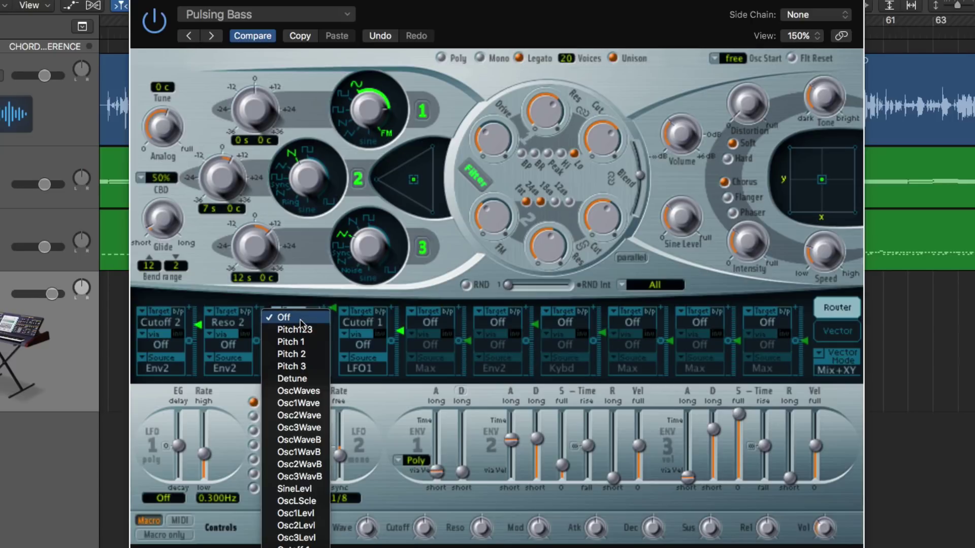
pyautogui.moveTo(305, 547)
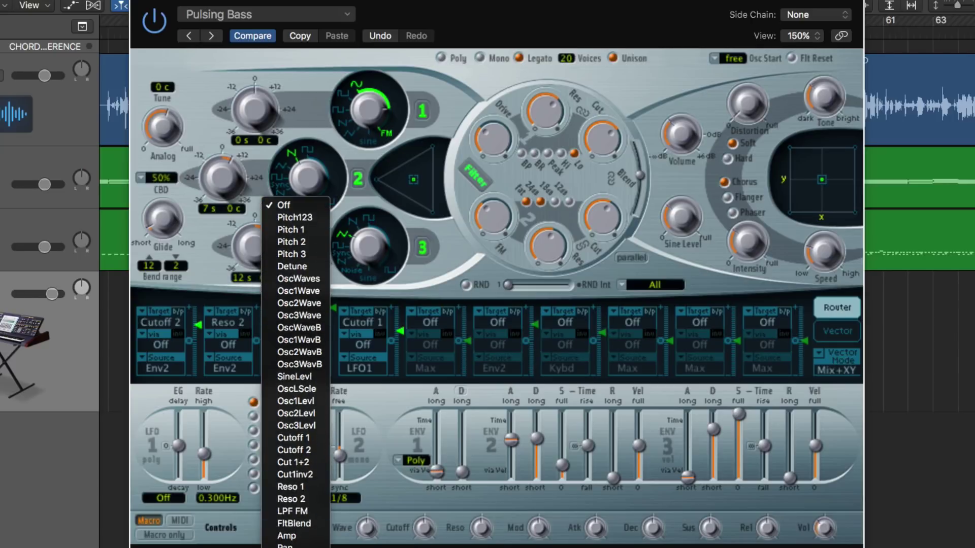
pyautogui.click(299, 536)
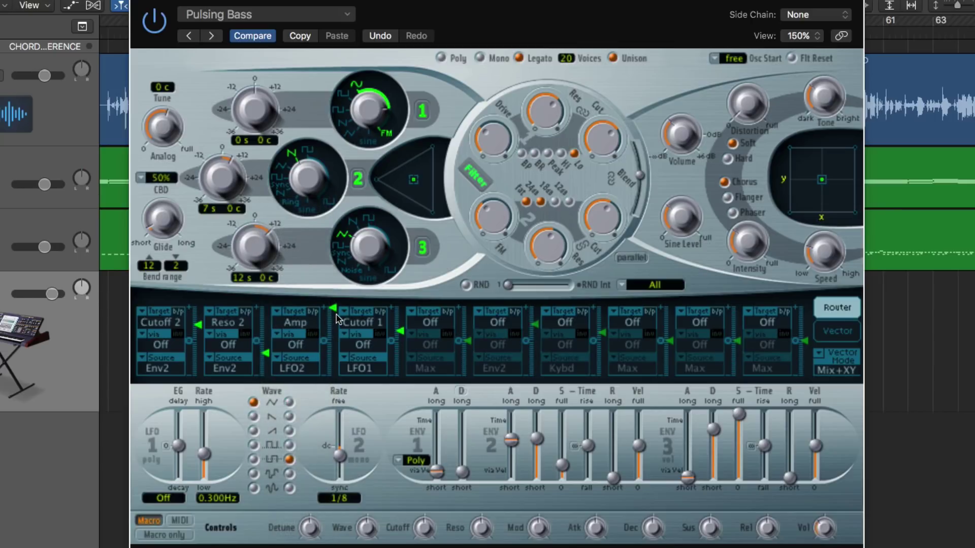
pyautogui.moveTo(337, 324)
pyautogui.moveTo(336, 324); pyautogui.dragTo(338, 351)
pyautogui.click(289, 417)
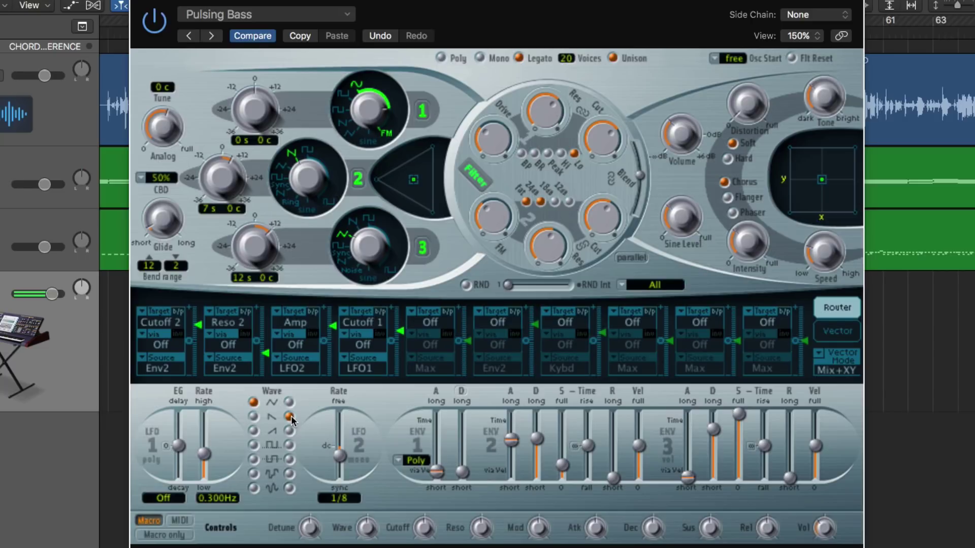
# Shift vector envelope point 6 toward oscillator 1, and point 7 toward oscillator 2 and the XY pad's upper-left area
pyautogui.click(831, 336)
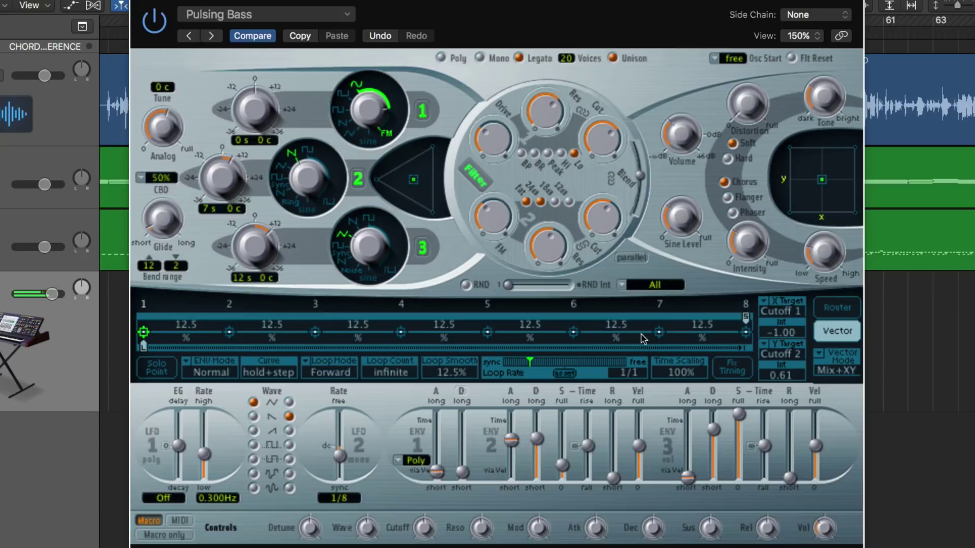
pyautogui.click(573, 332)
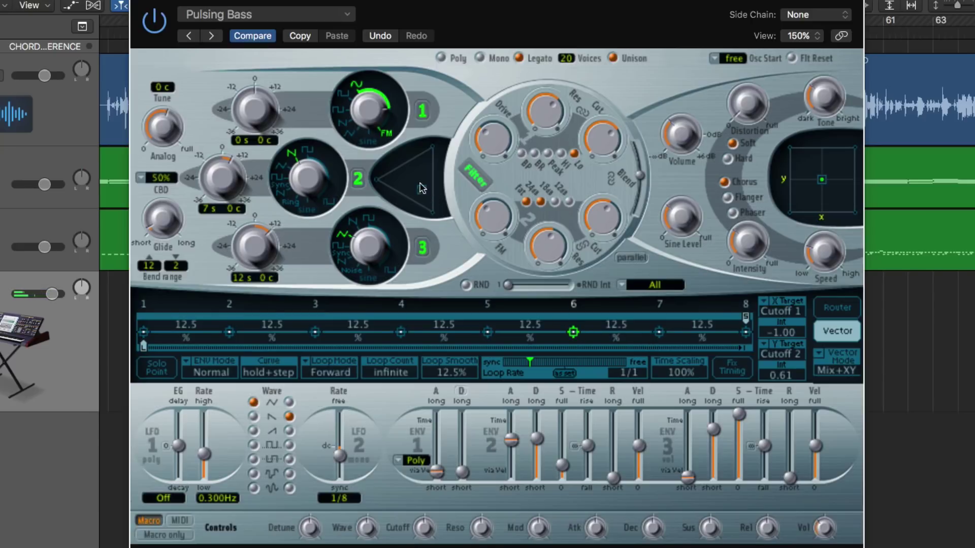
pyautogui.moveTo(415, 180); pyautogui.dragTo(425, 166)
pyautogui.click(659, 332)
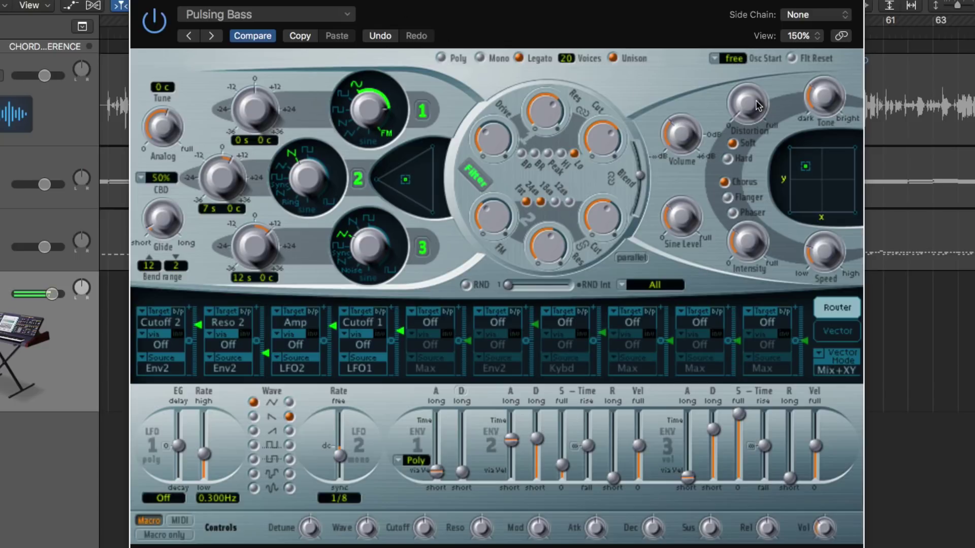
# Adjust the distortion and volume levels and set LFO 2's waveform to the second square wave
pyautogui.moveTo(755, 101); pyautogui.dragTo(772, 1)
pyautogui.moveTo(694, 128); pyautogui.dragTo(688, 119)
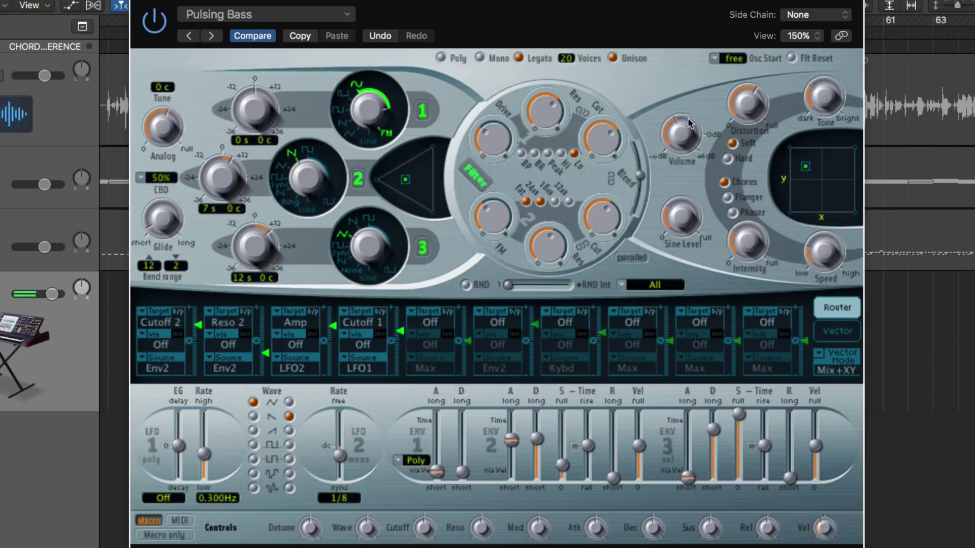
pyautogui.click(290, 459)
pyautogui.moveTo(750, 112); pyautogui.dragTo(749, 188)
pyautogui.click(677, 125)
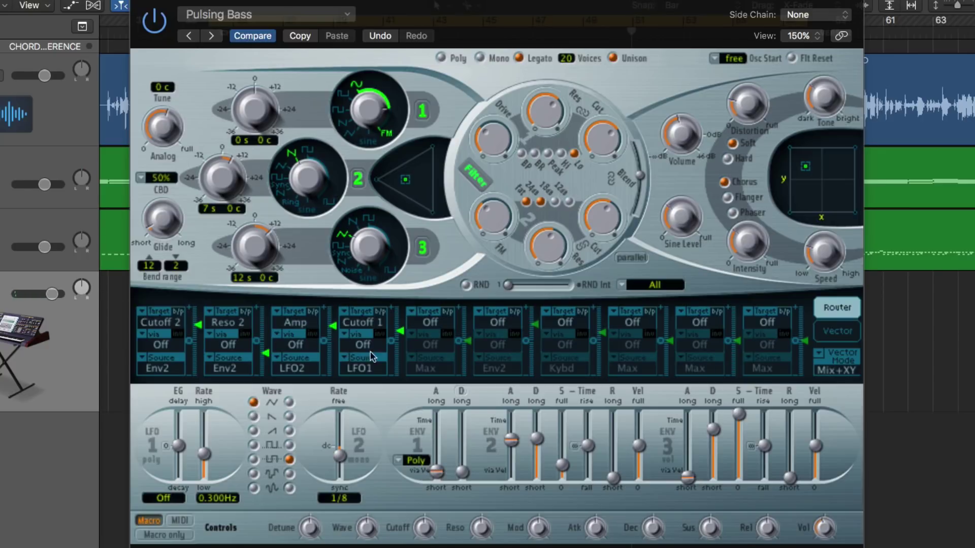
# Compare the vector envelope with the modulation router and look through the fourth route's available targets
pyautogui.click(837, 332)
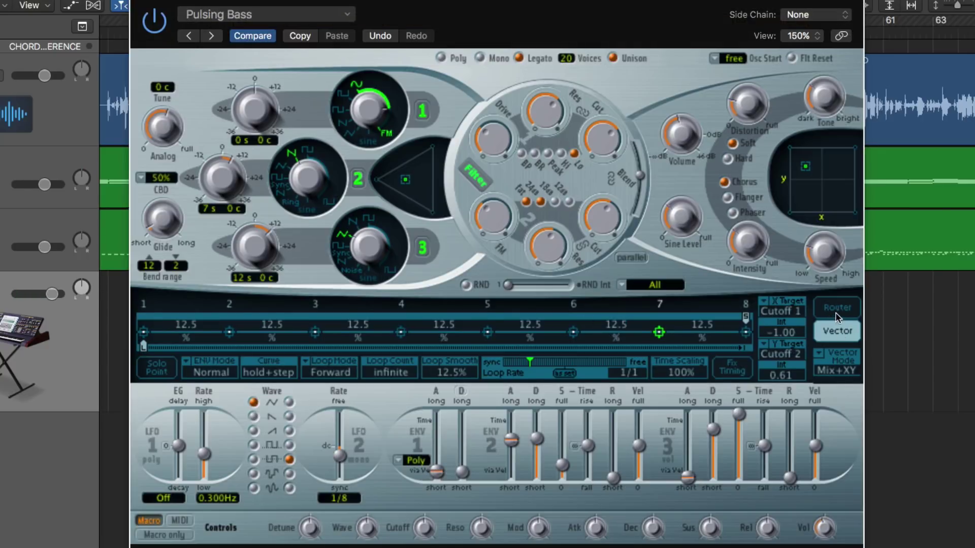
pyautogui.click(836, 309)
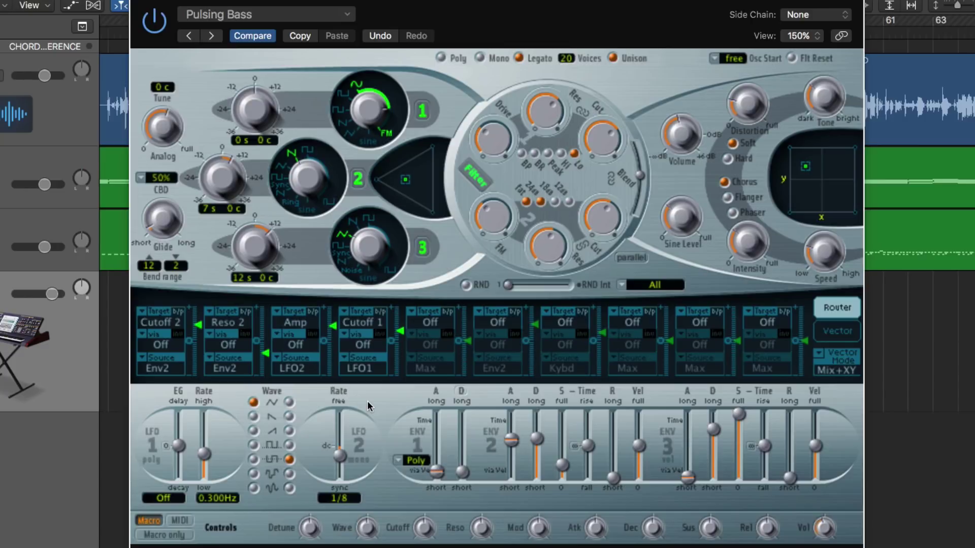
pyautogui.click(374, 320)
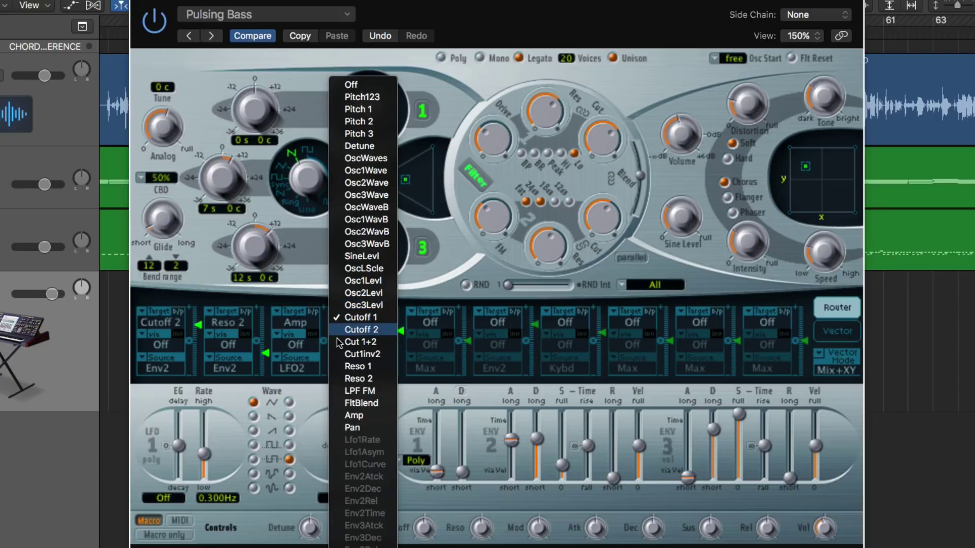
pyautogui.click(309, 386)
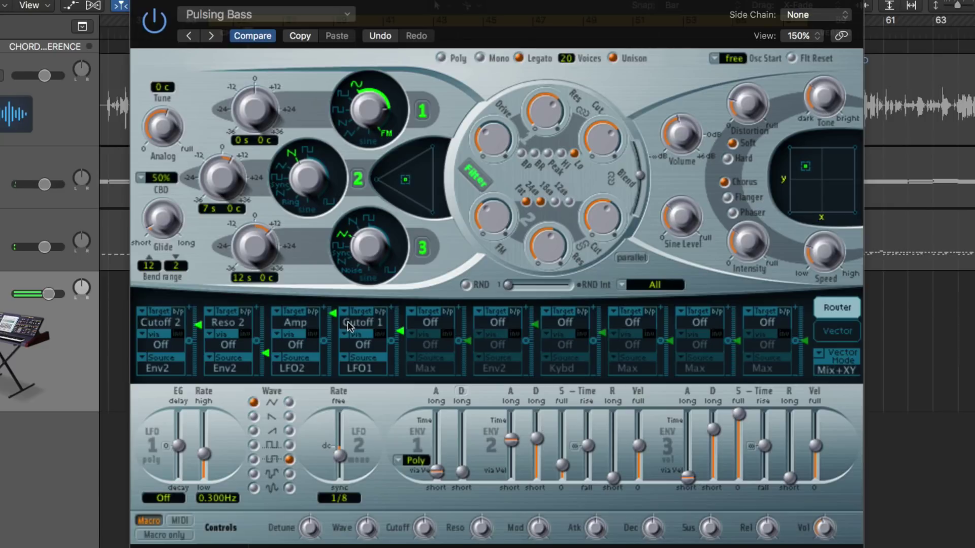
# Raise the LFO2-to-Amp route's intensity to its maximum and turn off solo on the synth track
pyautogui.moveTo(333, 311)
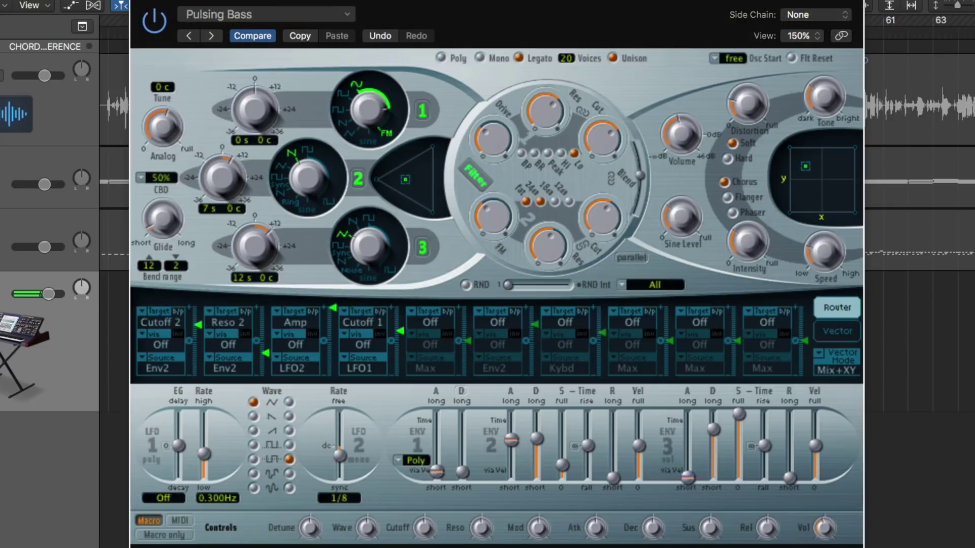
pyautogui.press('s')
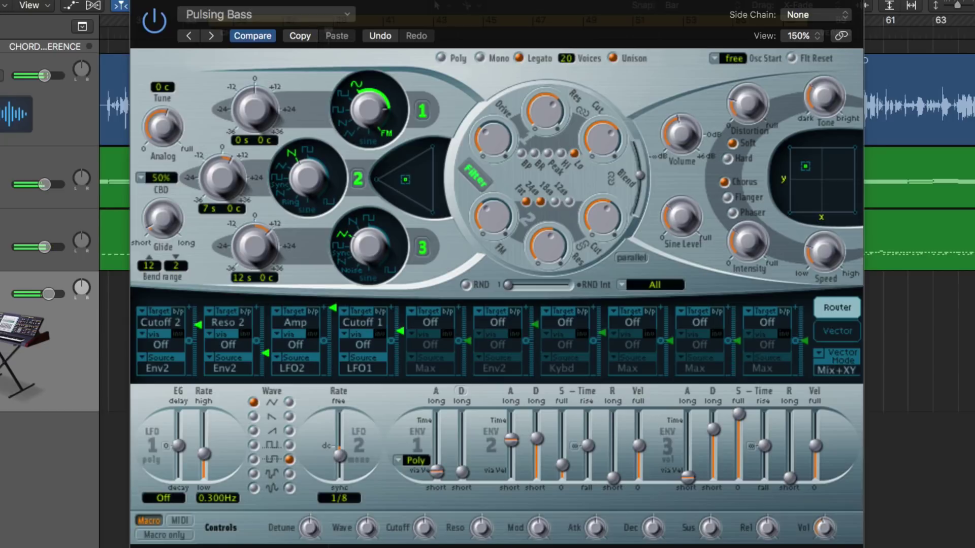